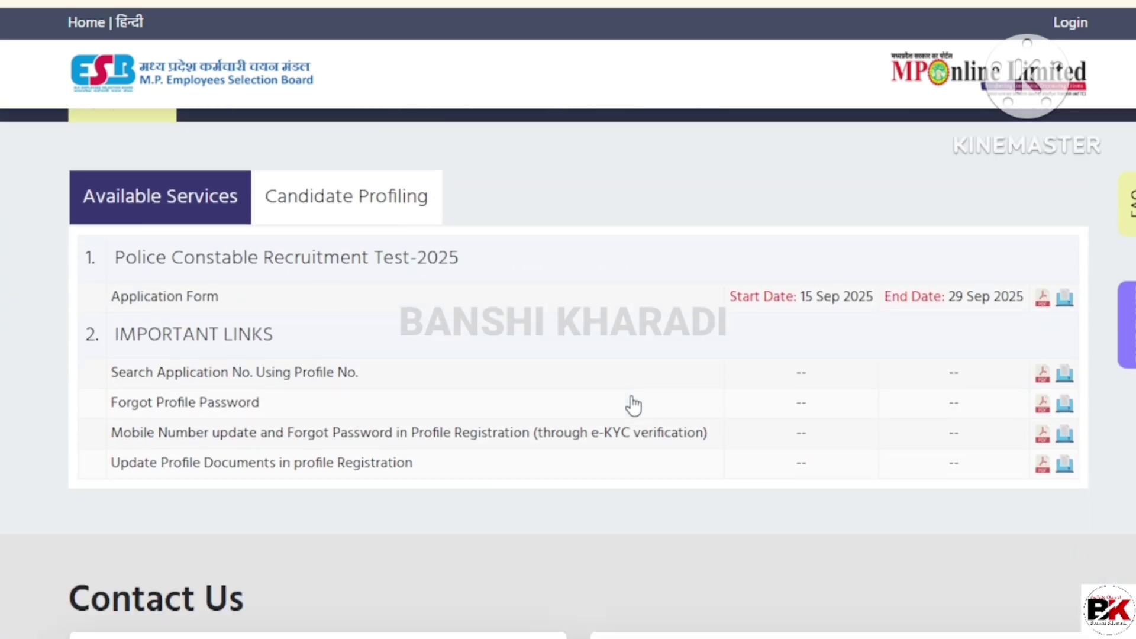
Step: Highlight the PCRT-2025 row's start and end dates and mark its Application Form link
left_click_drag(123, 264, 466, 283)
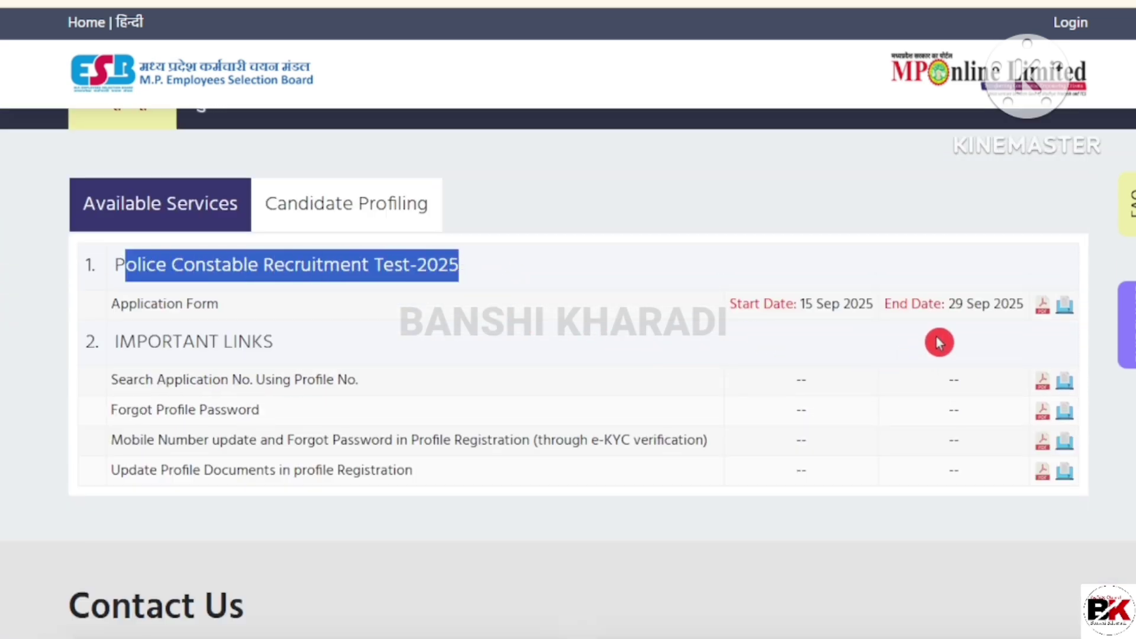
left_click_drag(808, 304, 859, 304)
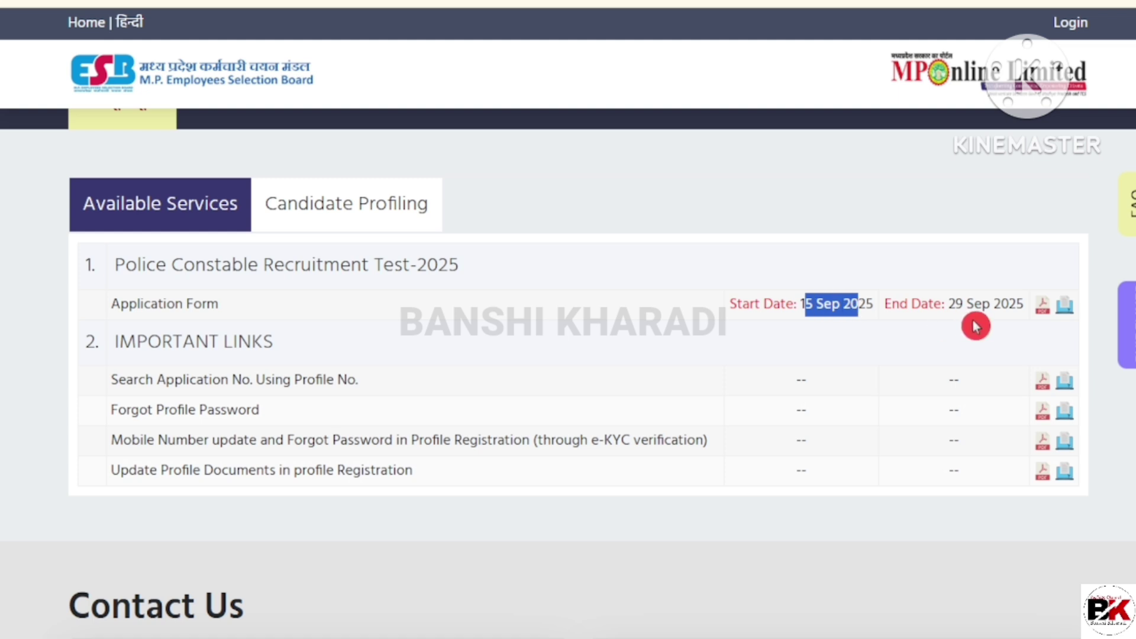
left_click_drag(950, 304, 1005, 308)
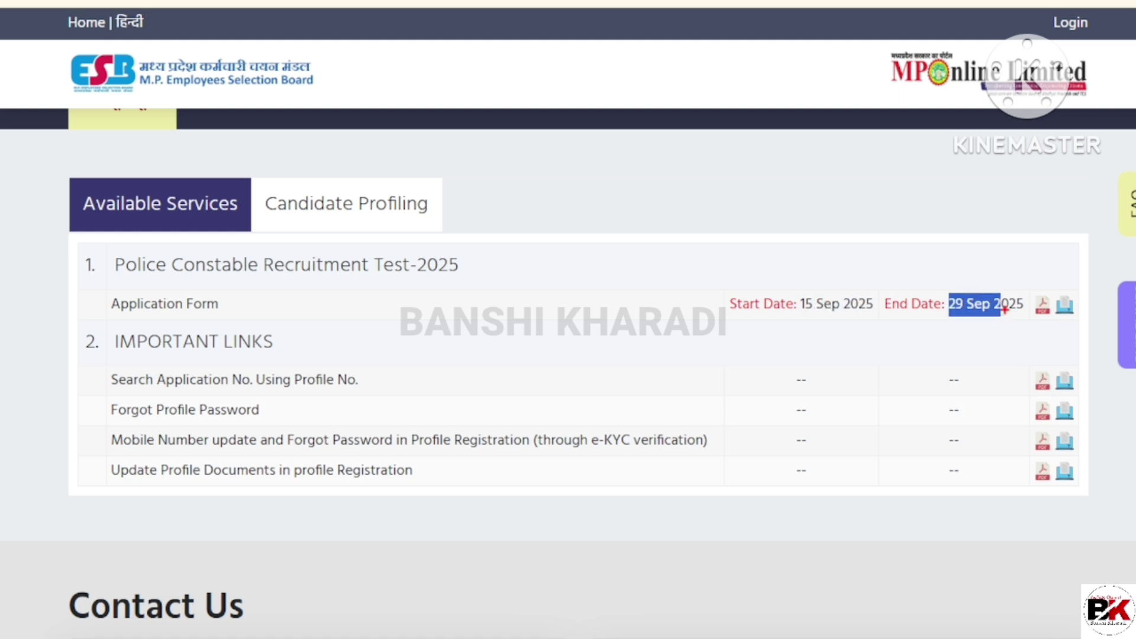
left_click_drag(1056, 287, 1076, 327)
left_click_drag(1035, 287, 1053, 327)
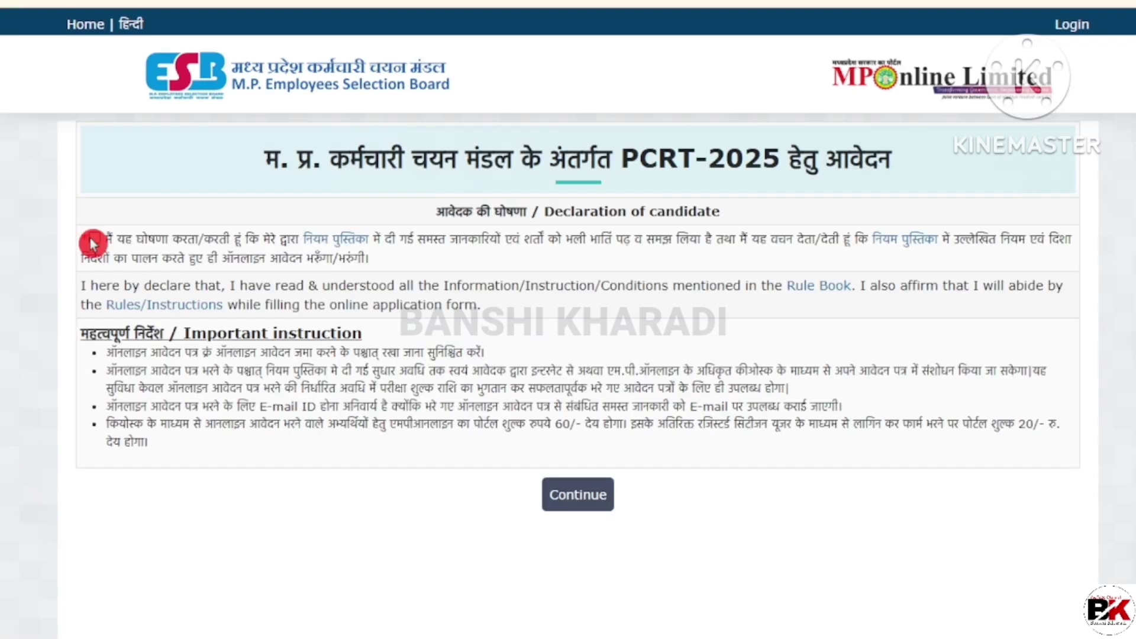
Step: Tick the candidate declaration checkbox and continue to the verification form
left_click(92, 238)
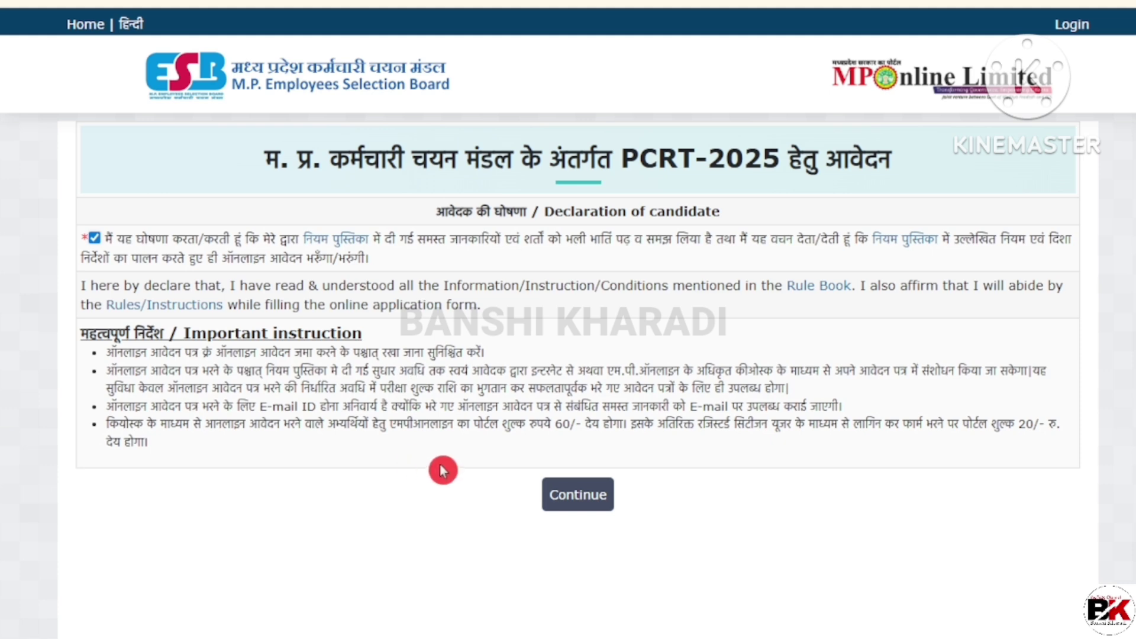
left_click(590, 503)
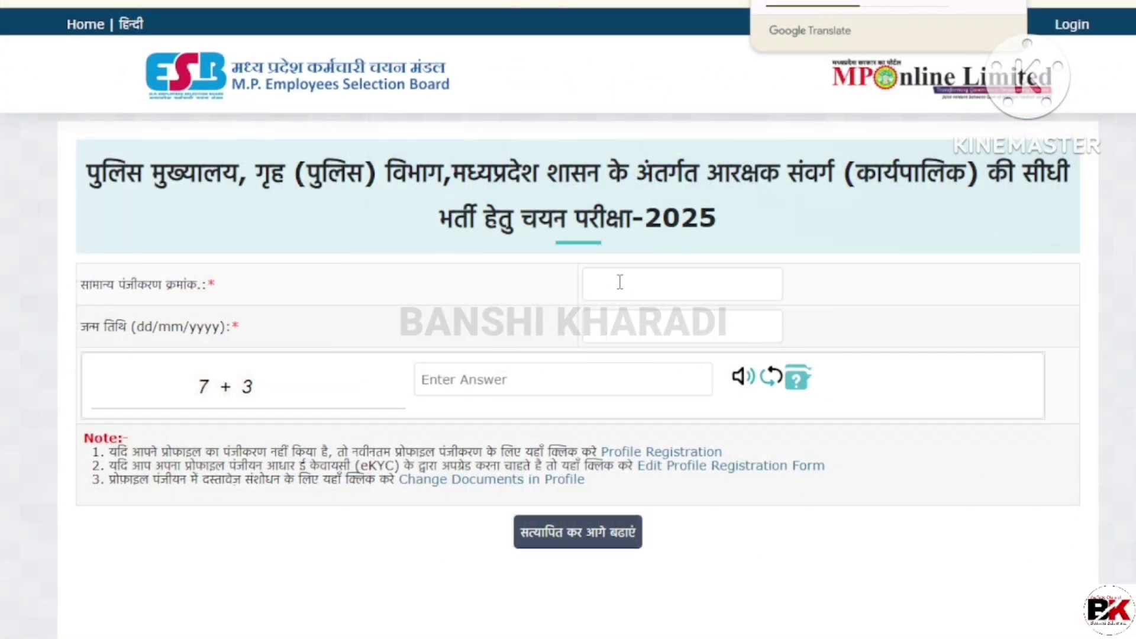
Step: Enter the registration number and birth date, then scroll through the pre-filled application form
left_click(619, 283)
left_click(539, 337)
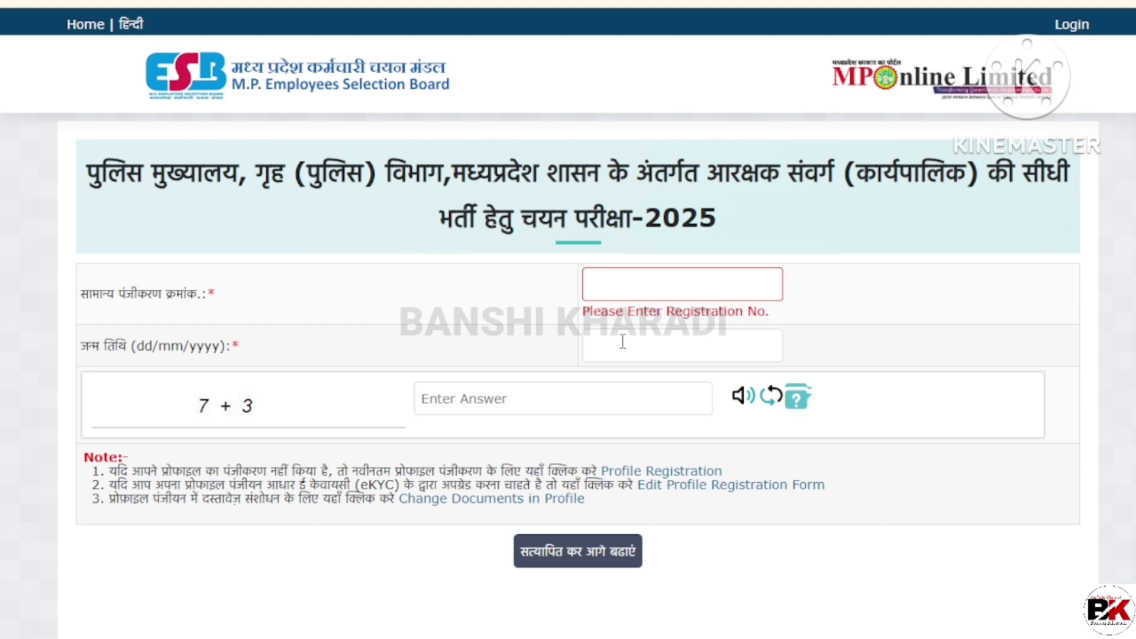
left_click(622, 342)
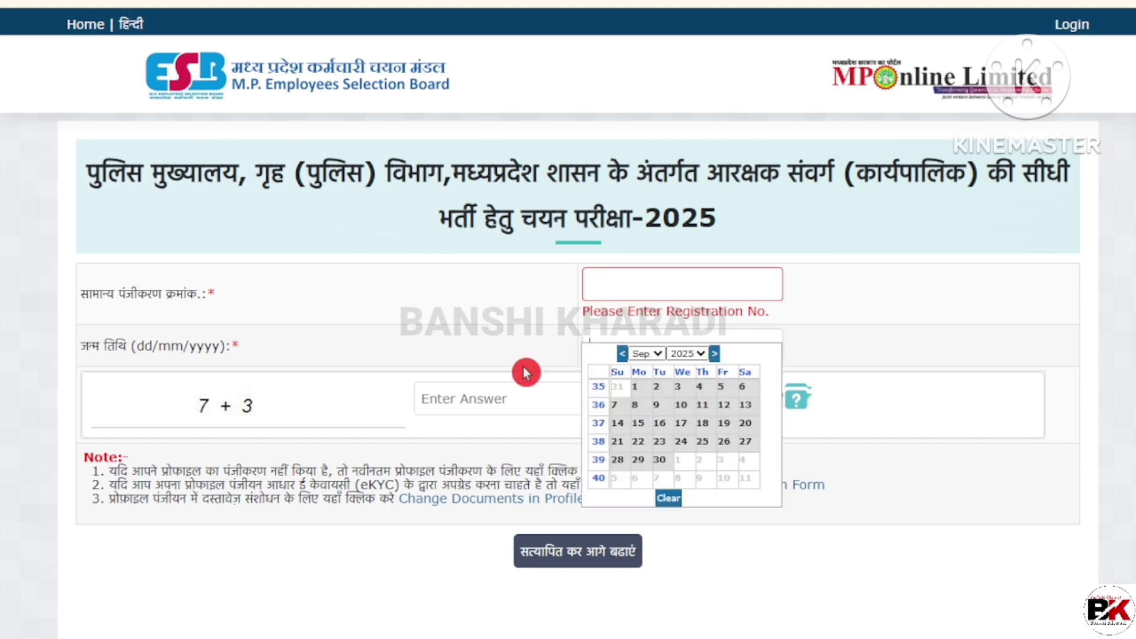
left_click(467, 401)
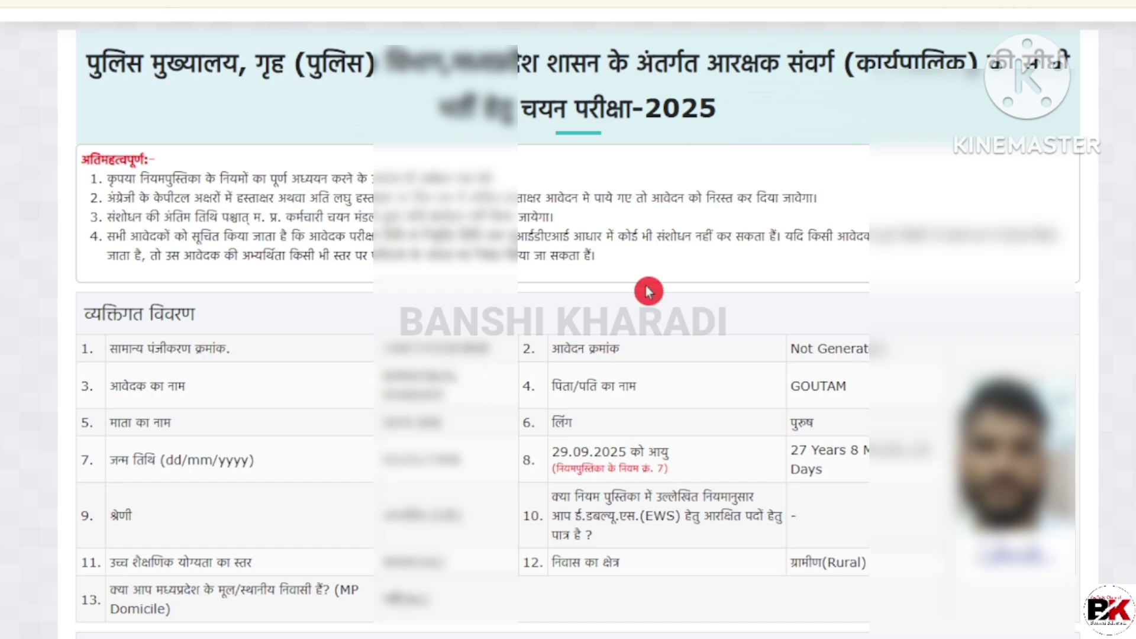
scroll(568, 320, "down", 10)
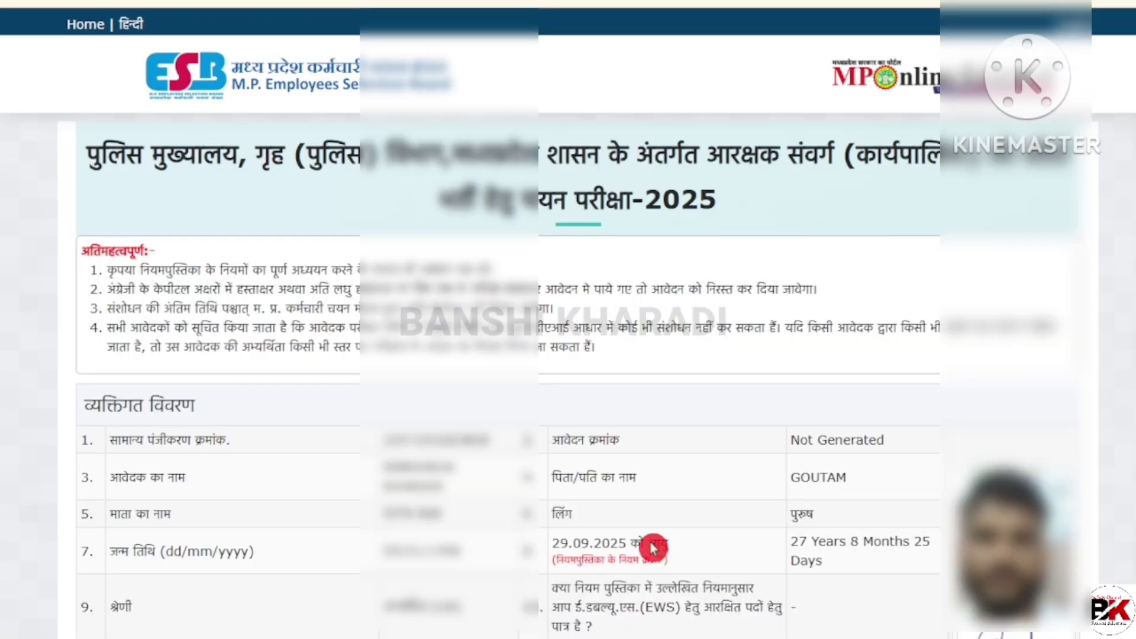
scroll(621, 435, "down", 8)
scroll(622, 434, "down", 14)
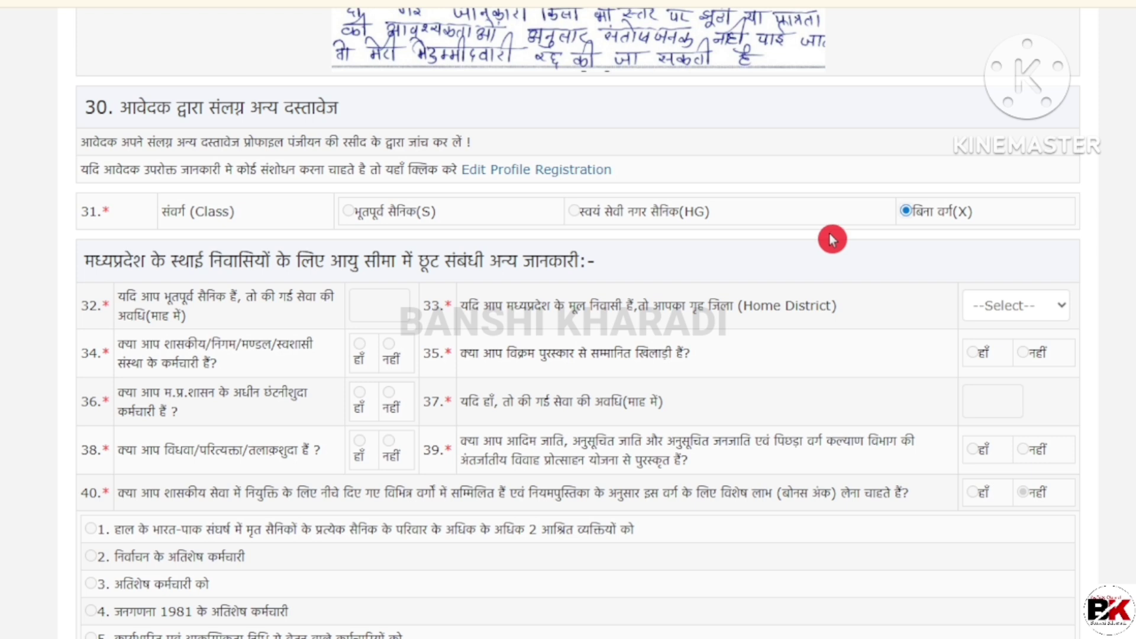
scroll(832, 239, "down", 2)
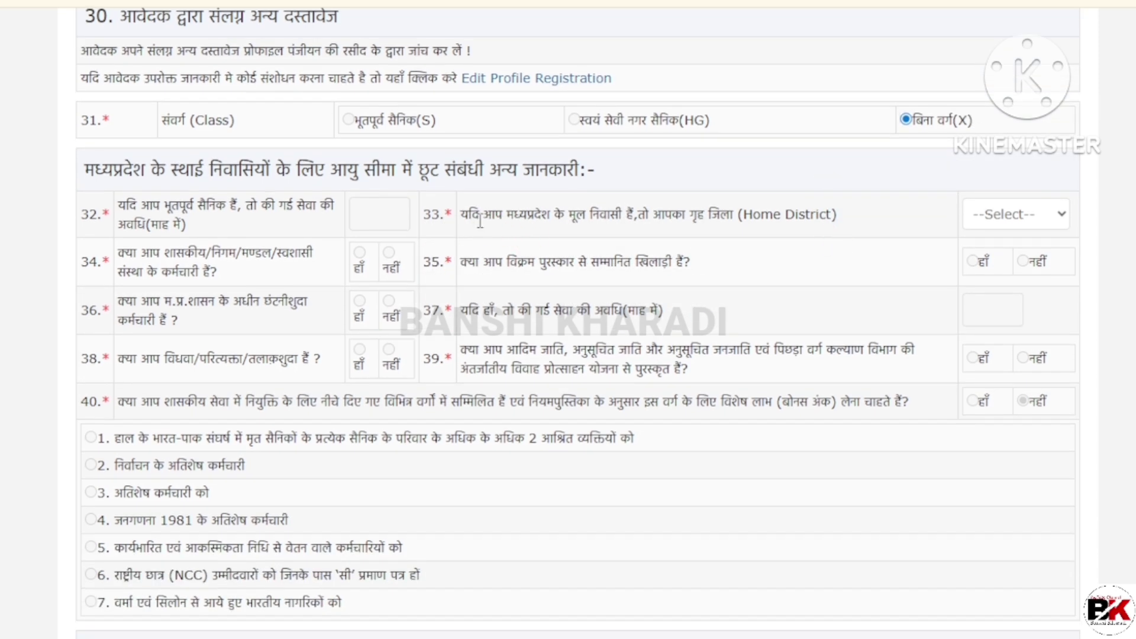
left_click_drag(469, 216, 658, 215)
left_click(679, 220)
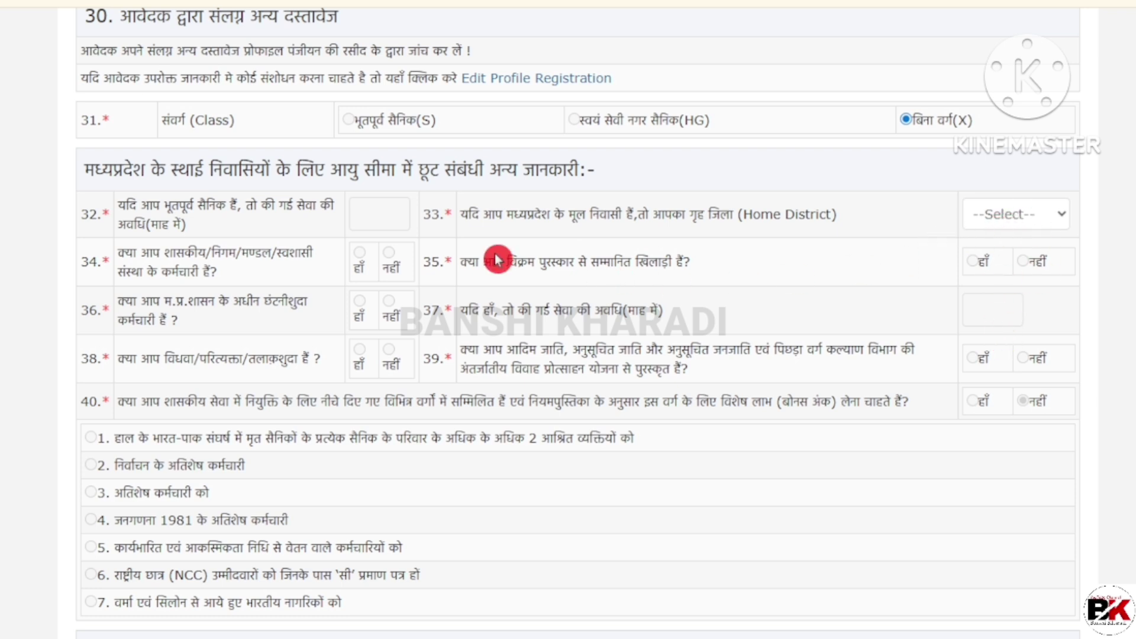
left_click_drag(551, 265, 659, 265)
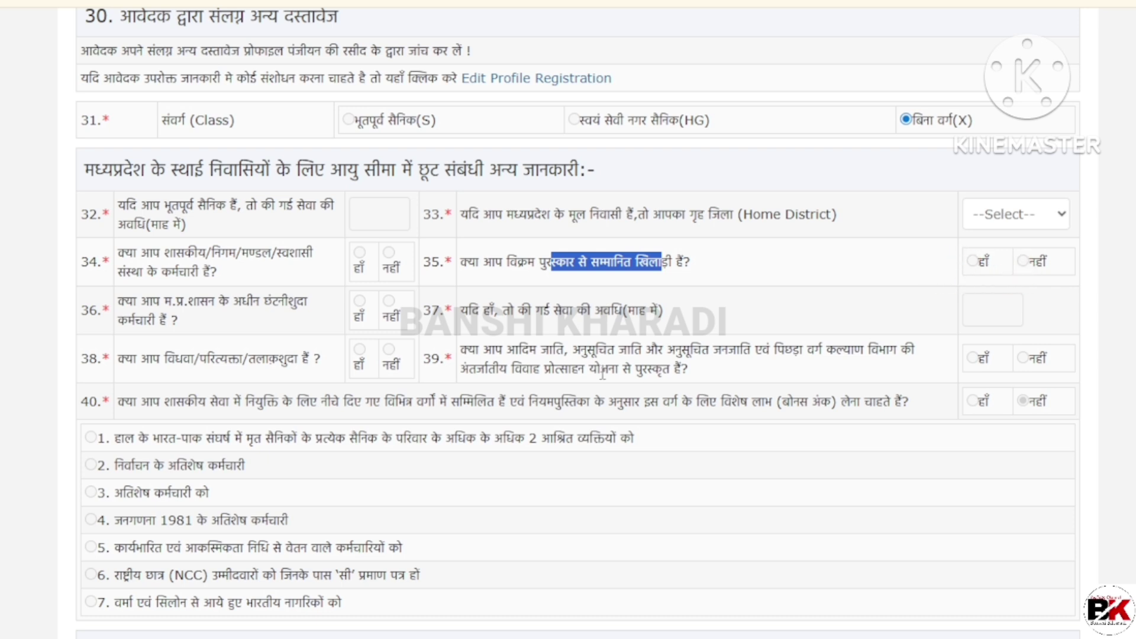
left_click(159, 398)
left_click_drag(104, 438, 319, 565)
left_click(198, 521)
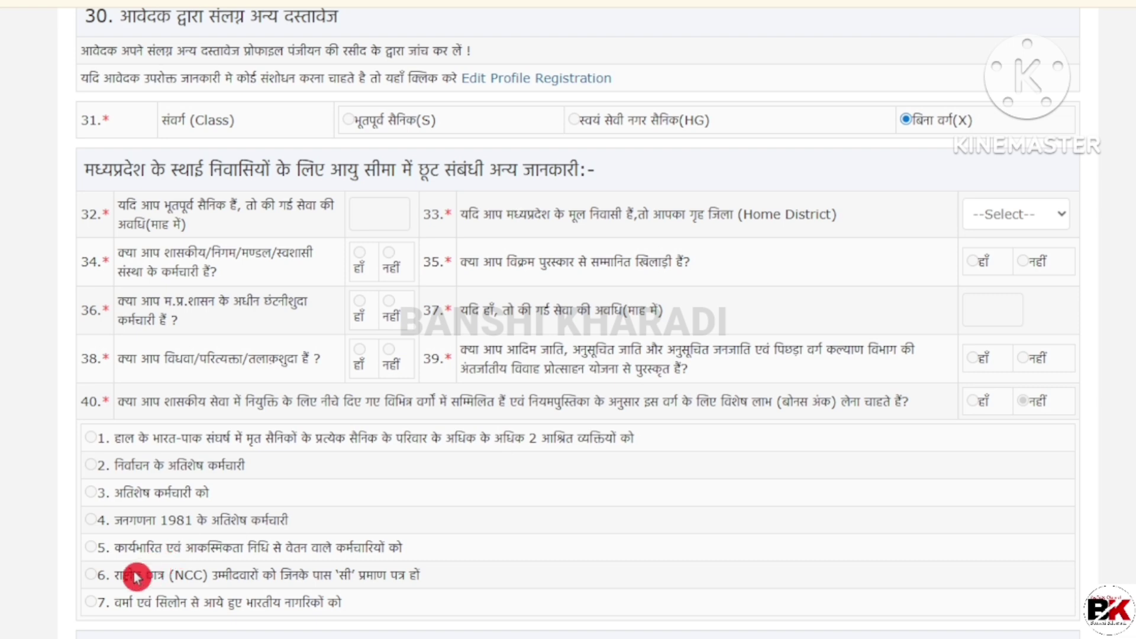
left_click_drag(115, 575, 279, 585)
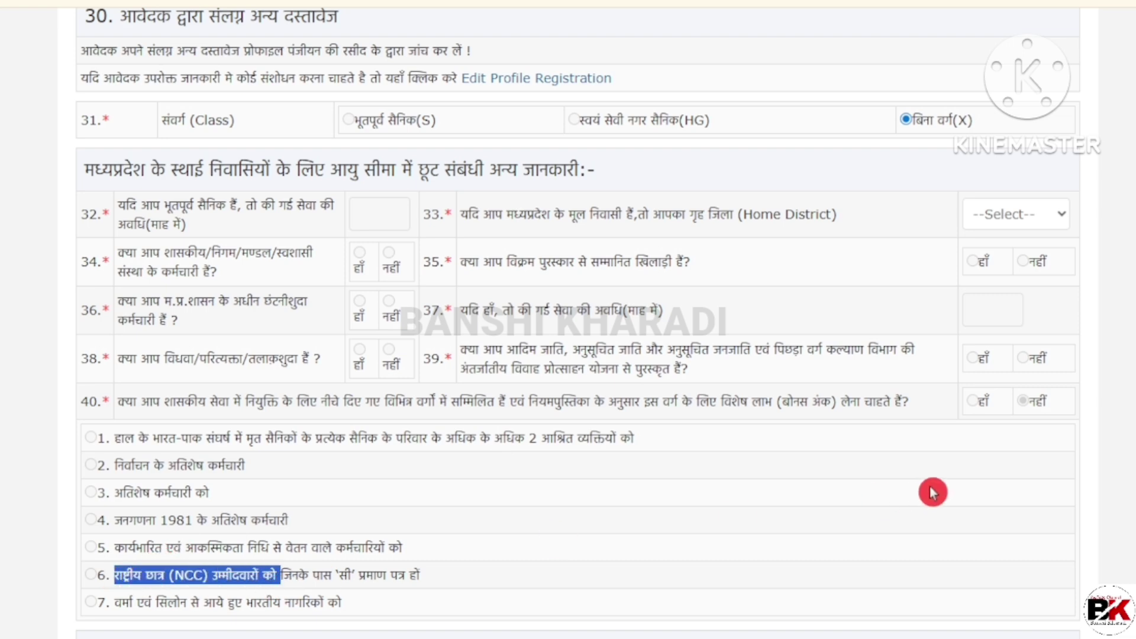
Step: Highlight the general duty and special armed force post descriptions in question 41
scroll(1082, 396, "down", 9)
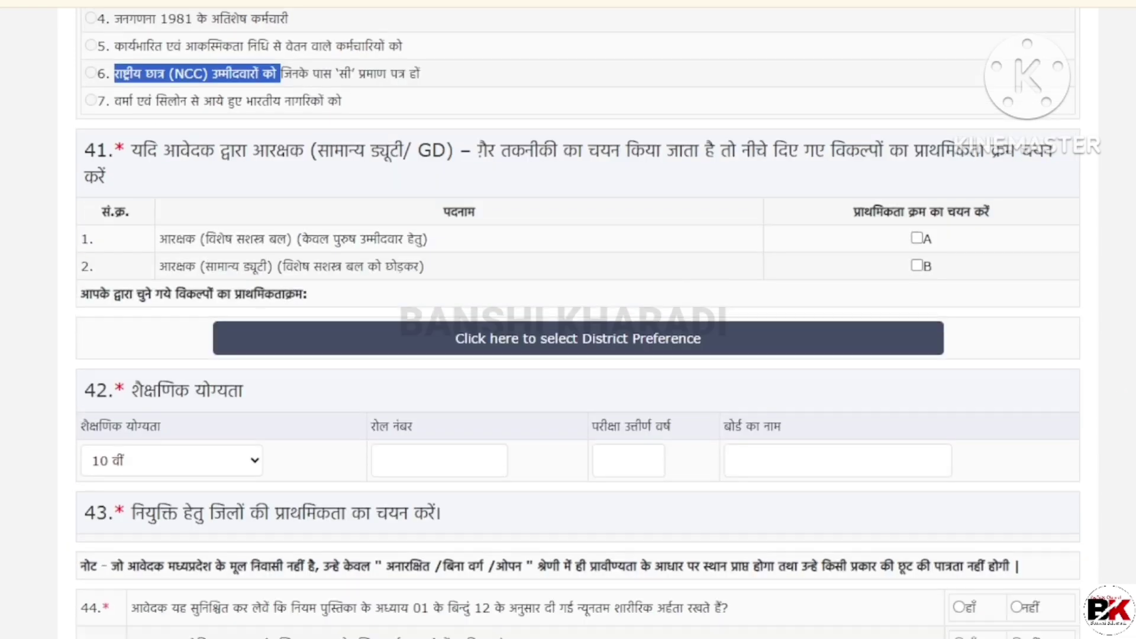
left_click(465, 204)
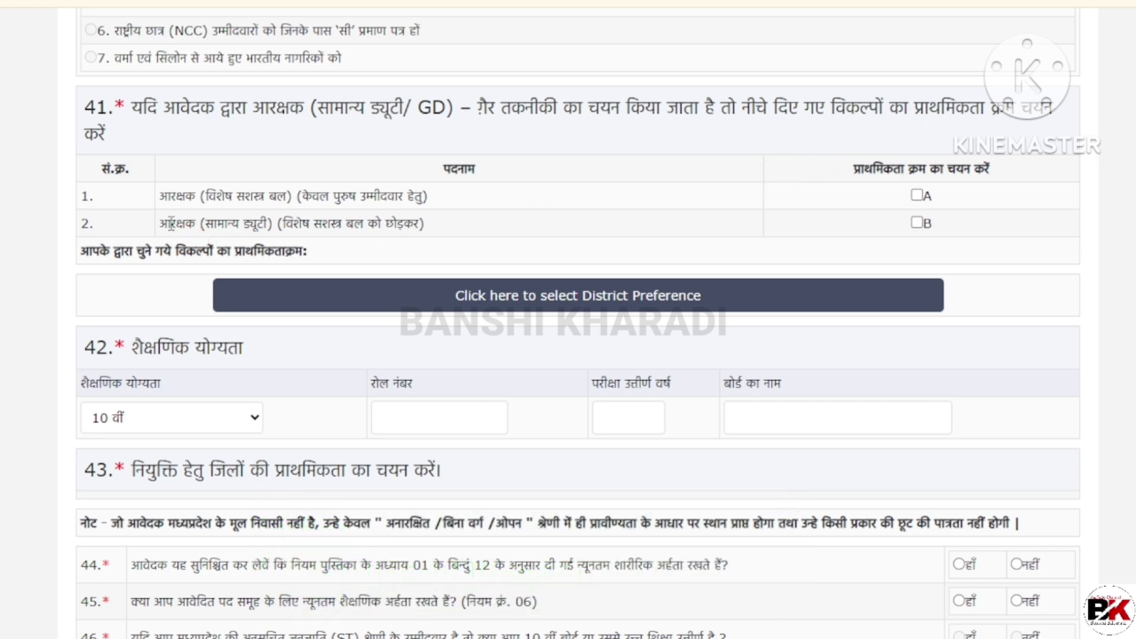
left_click_drag(171, 224, 350, 229)
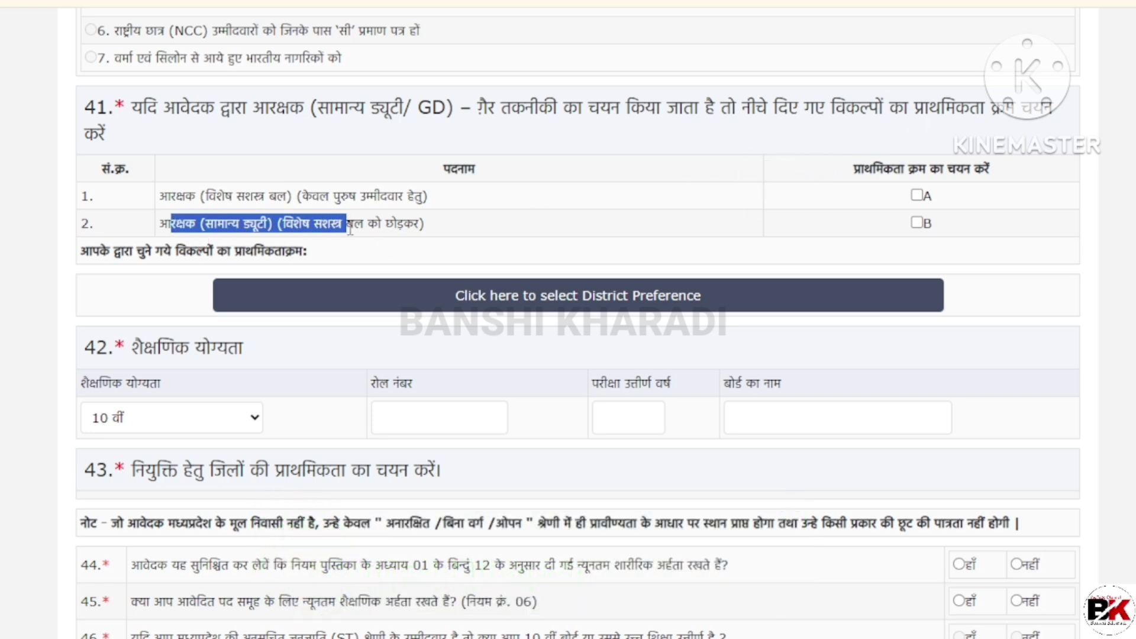
left_click(388, 228)
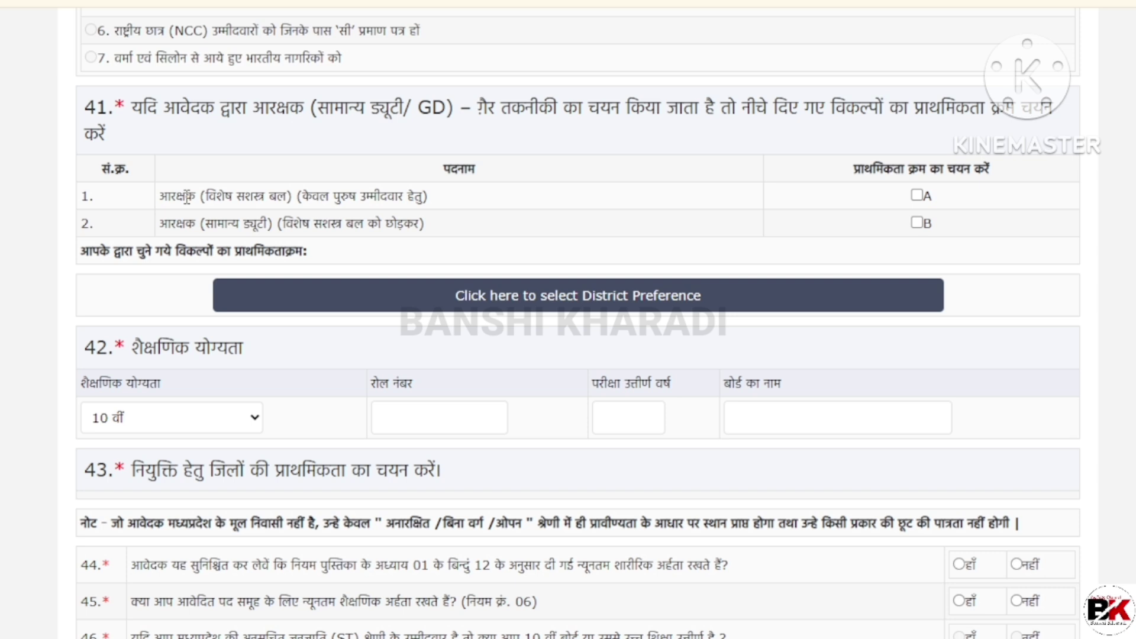
left_click_drag(187, 197, 302, 197)
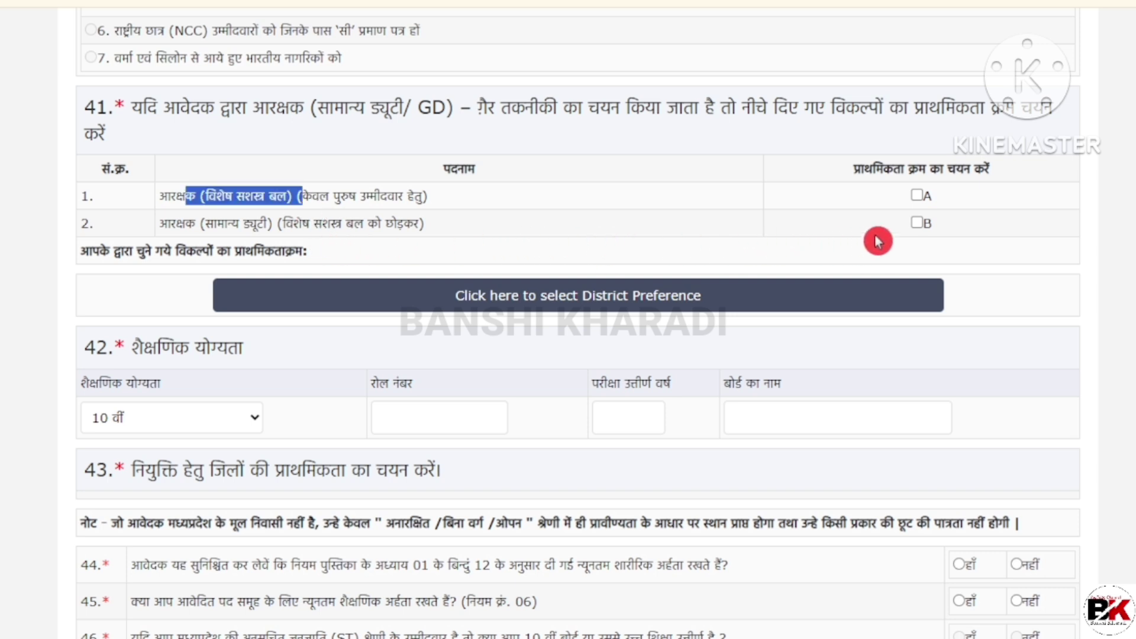
Step: Tick general duty first, then special armed force, giving post priority B then A
left_click(917, 223)
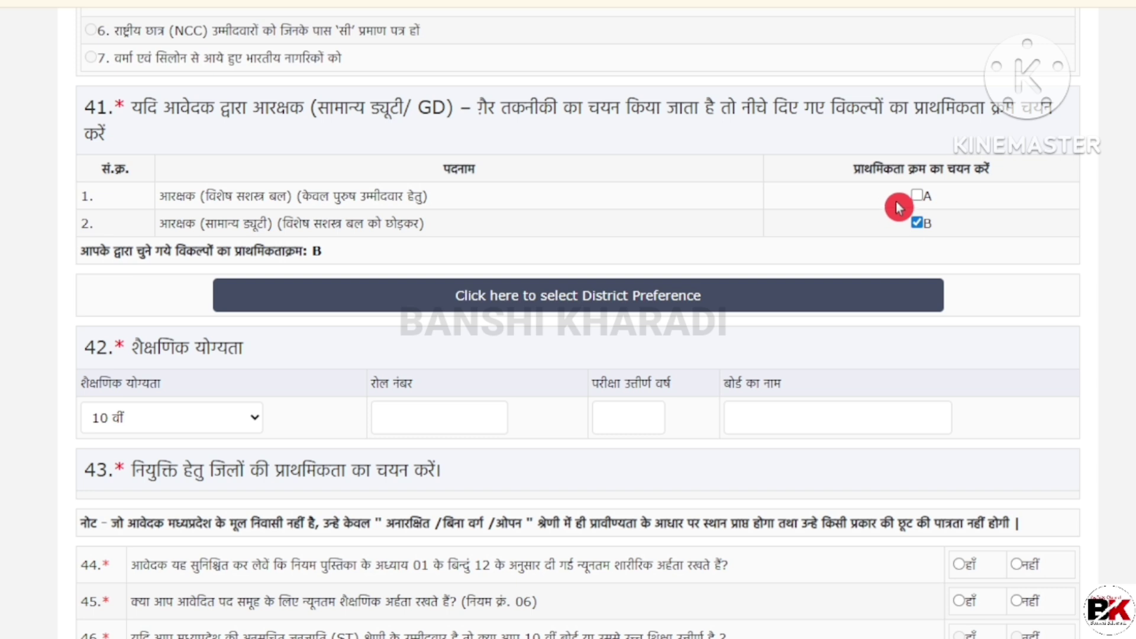
left_click(917, 195)
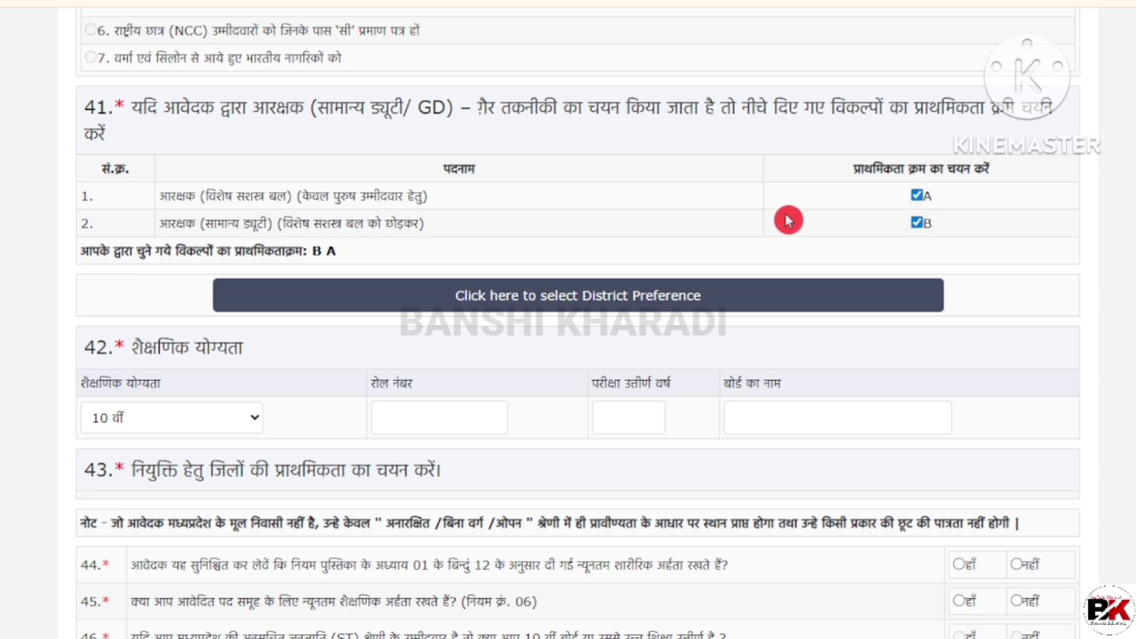
left_click_drag(270, 197, 360, 198)
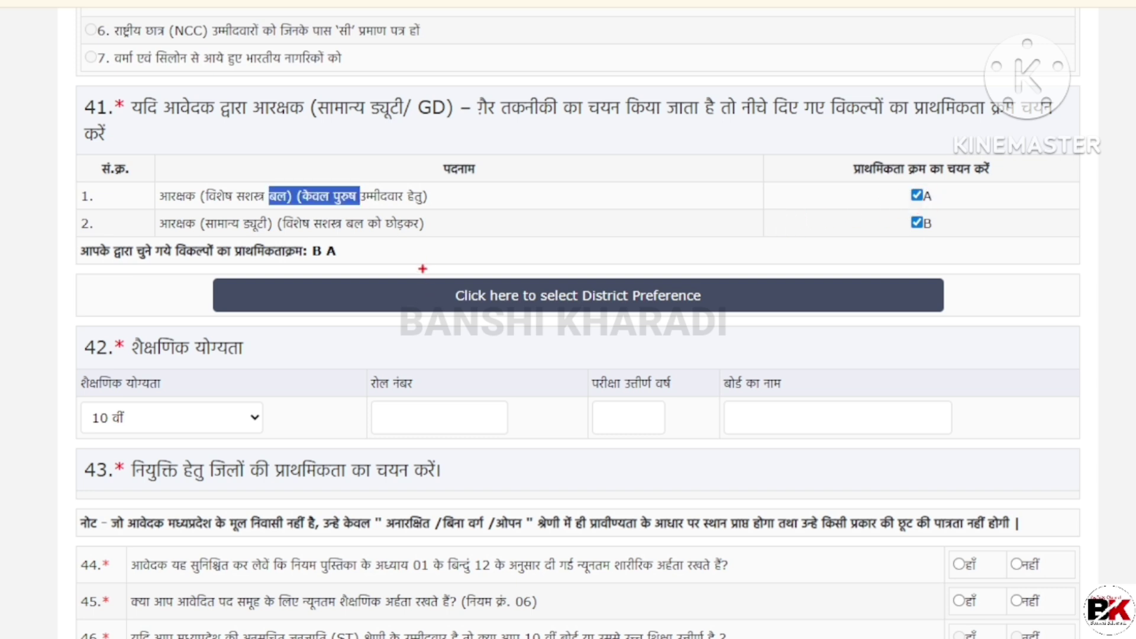
mouse_move(420, 262)
left_mouse_down()
mouse_move(489, 298)
mouse_move(733, 334)
left_mouse_up()
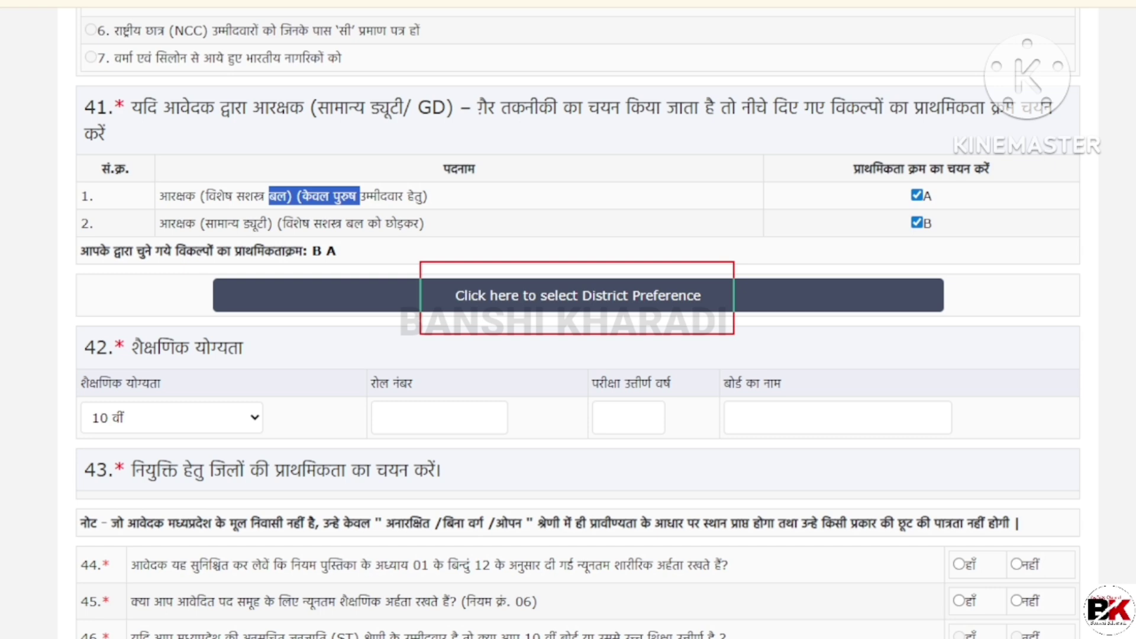
Step: Bring up the district table and check the 10th roll number, passing year and qualification level
left_click(657, 295)
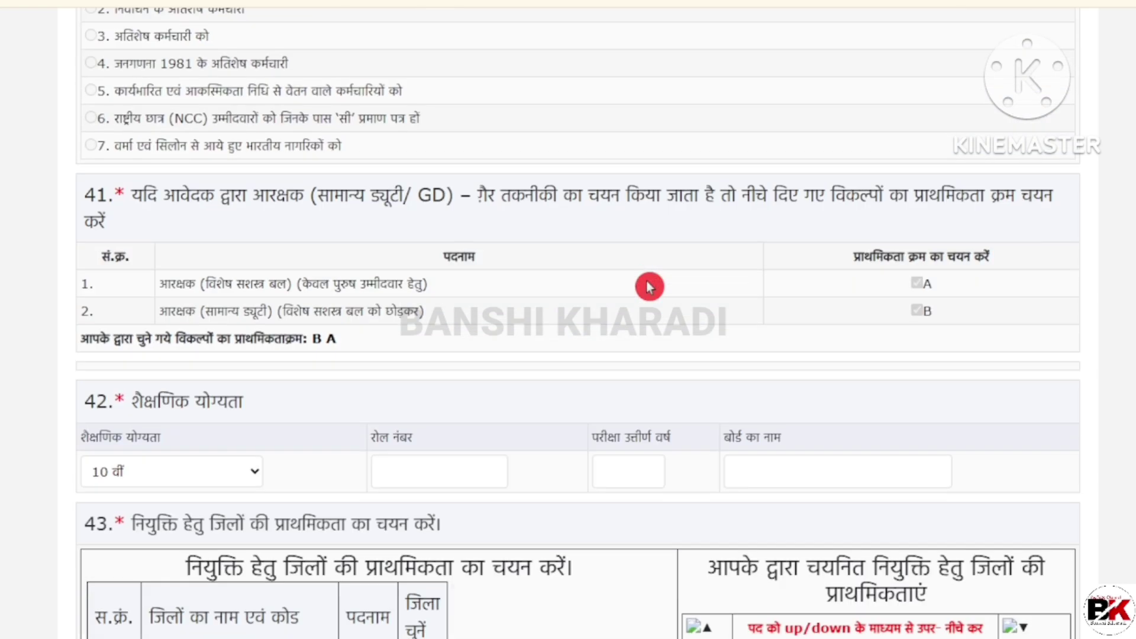
scroll(649, 286, "down", 4)
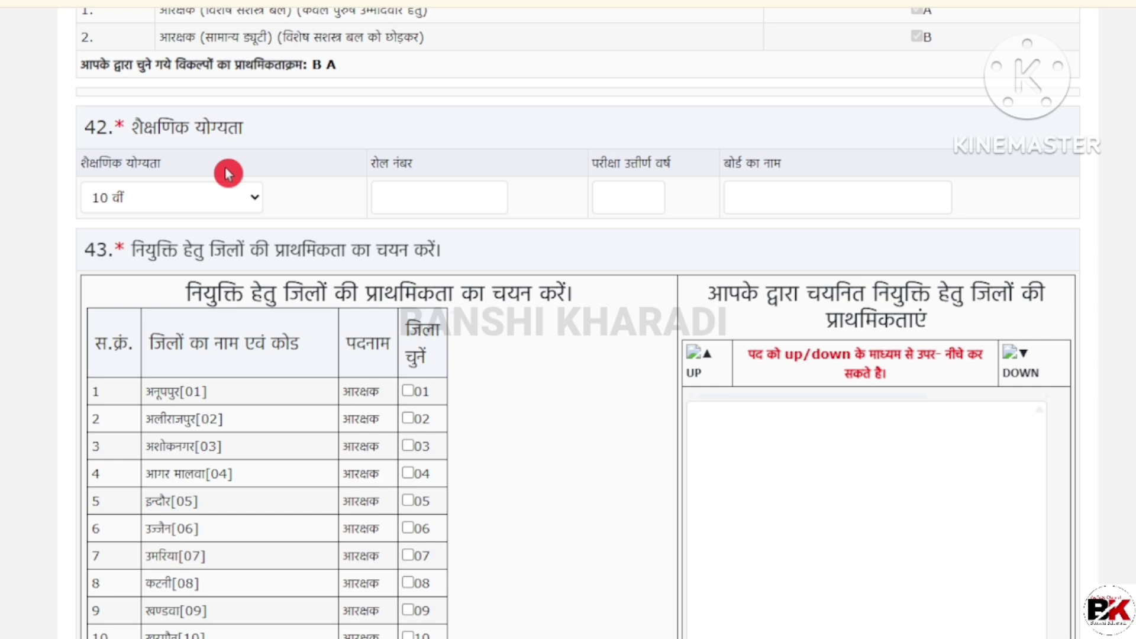
left_click(439, 197)
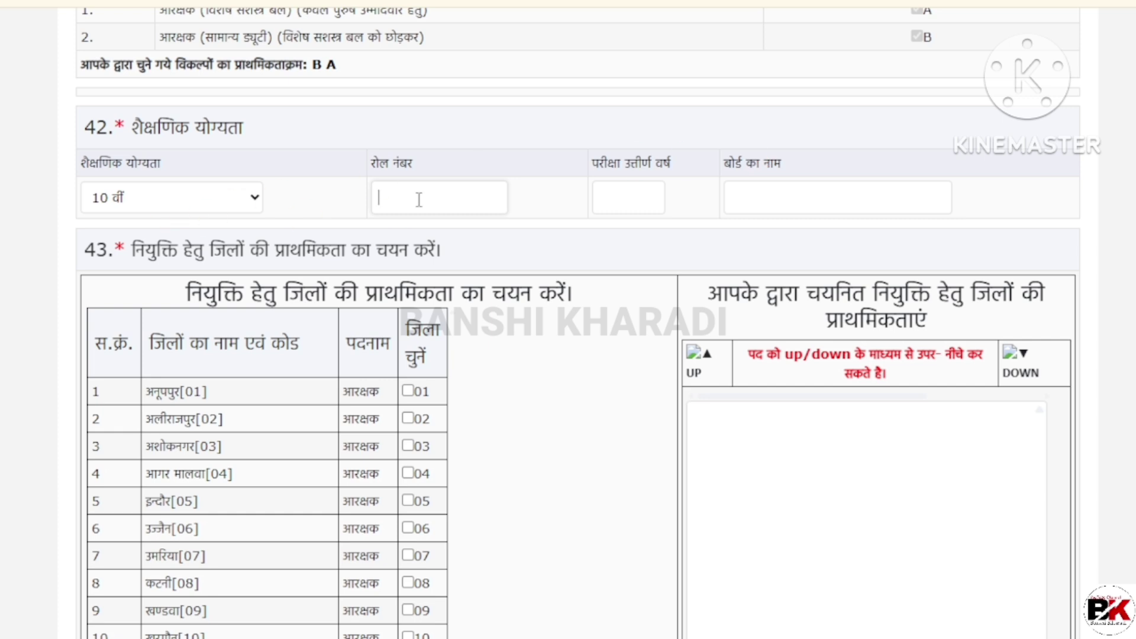
left_click(612, 196)
left_click(266, 196)
scroll(507, 235, "down", 3)
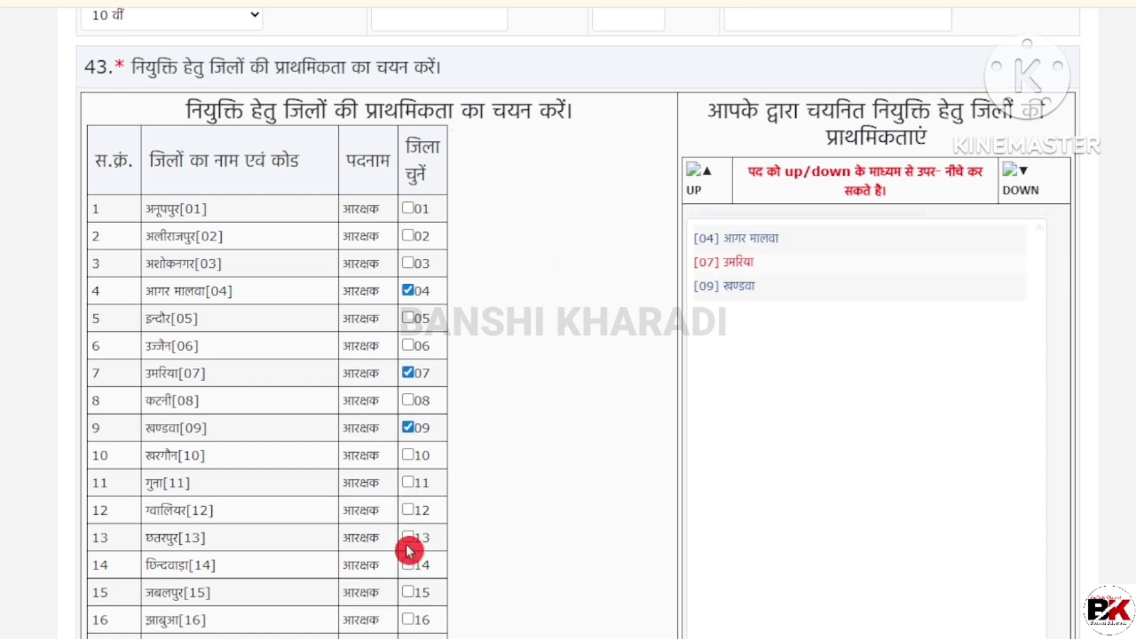
Step: Tick the remaining district checkboxes, starting with districts 13 to 16
left_click(408, 535)
key("Tab")
key("space")
key("Tab")
key("space")
key("Tab")
key("space")
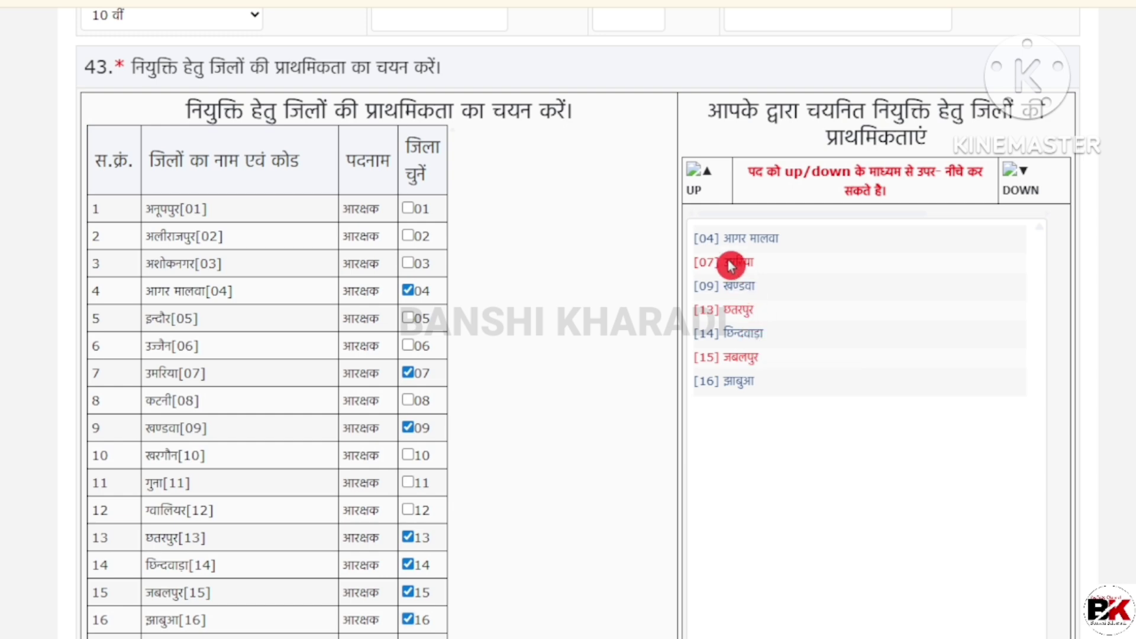
Step: Reorder the priority list so Khandwa [09] comes before Umaria [07]
left_click(734, 285)
scroll(756, 332, "down", 3)
scroll(755, 331, "up", 3)
left_click(699, 145)
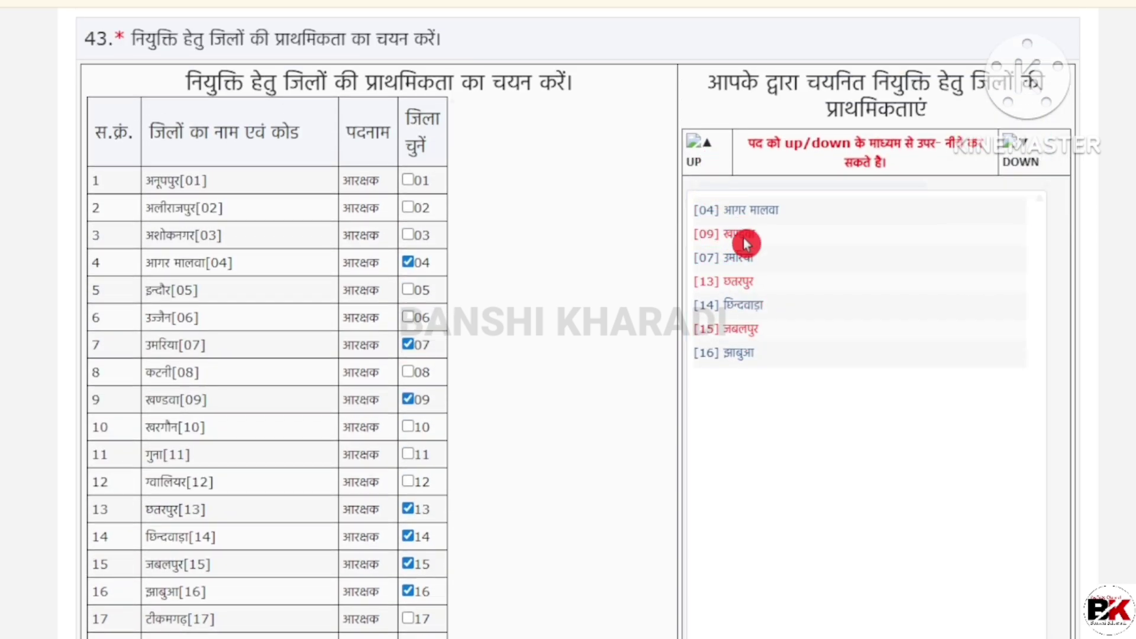
left_click(739, 269)
scroll(787, 281, "down", 3)
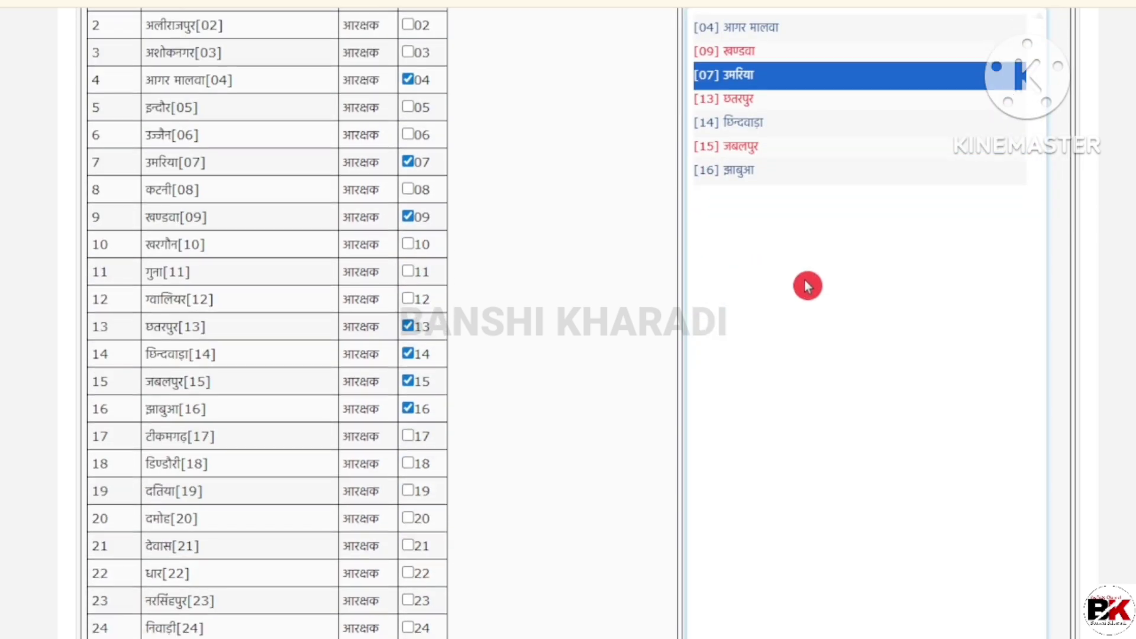
scroll(820, 285, "up", 3)
left_click(1021, 168)
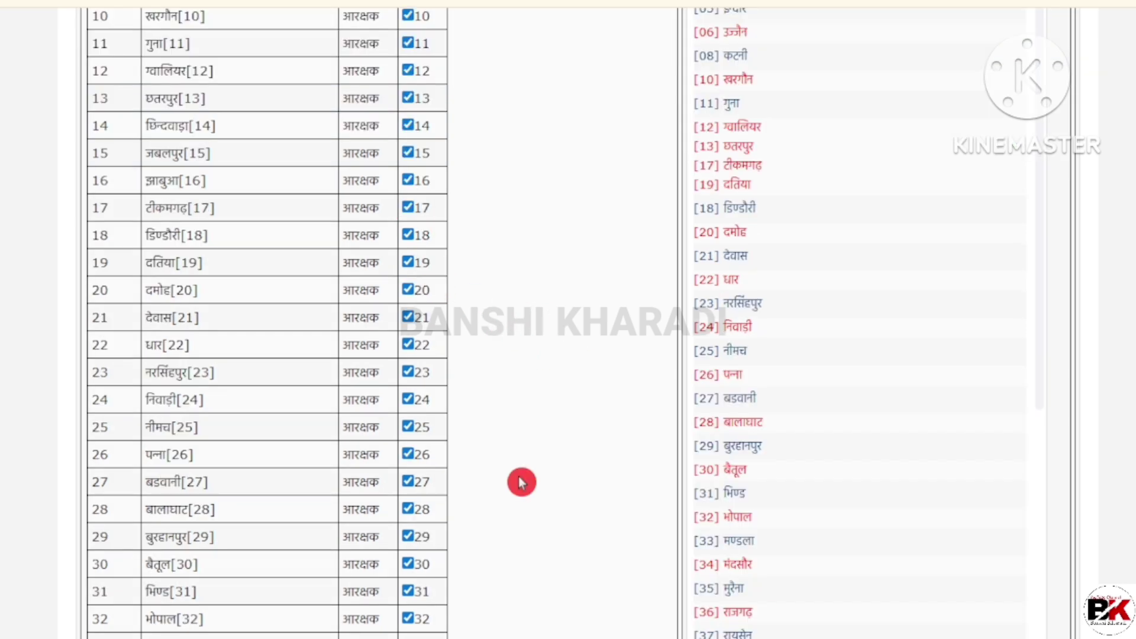
scroll(520, 482, "up", 7)
scroll(527, 479, "up", 1)
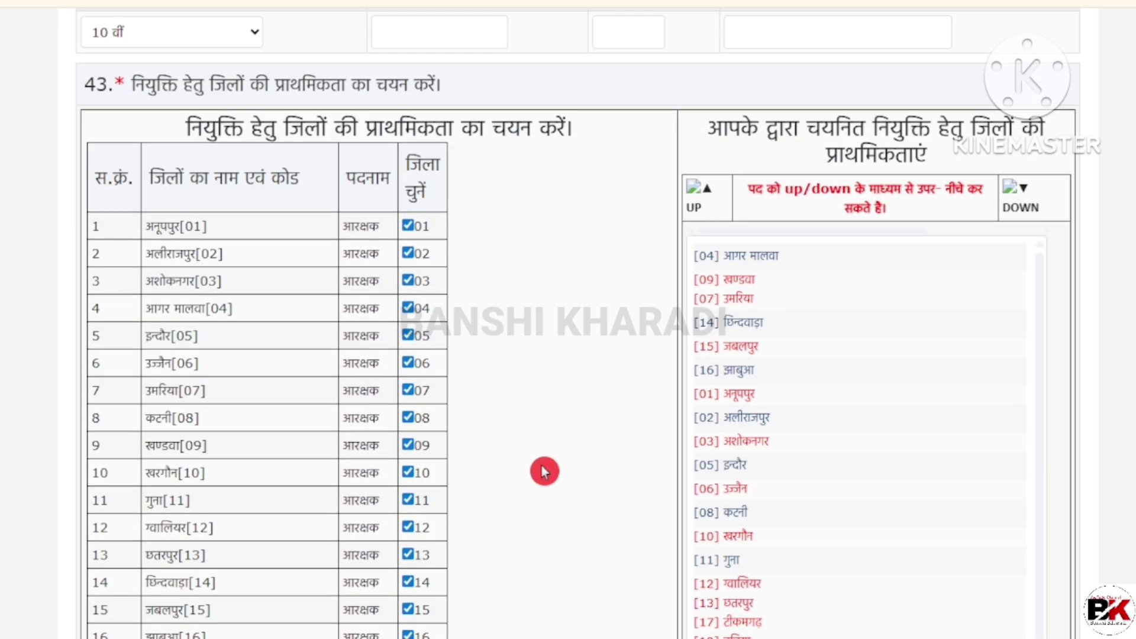
scroll(532, 473, "down", 3)
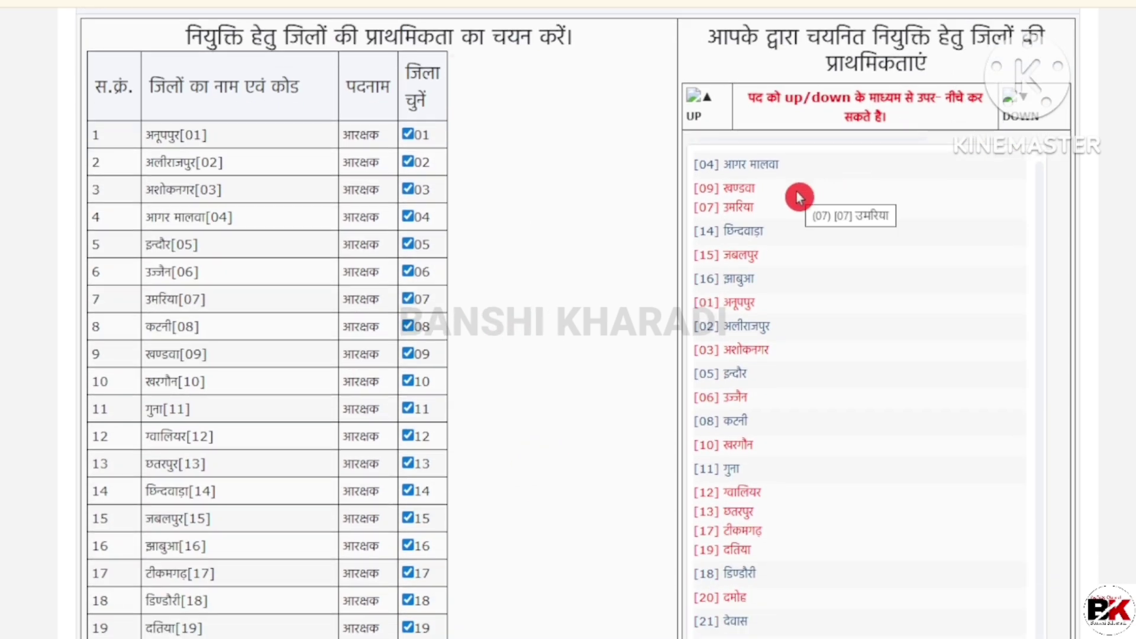
scroll(753, 308, "down", 3)
scroll(750, 294, "down", 20)
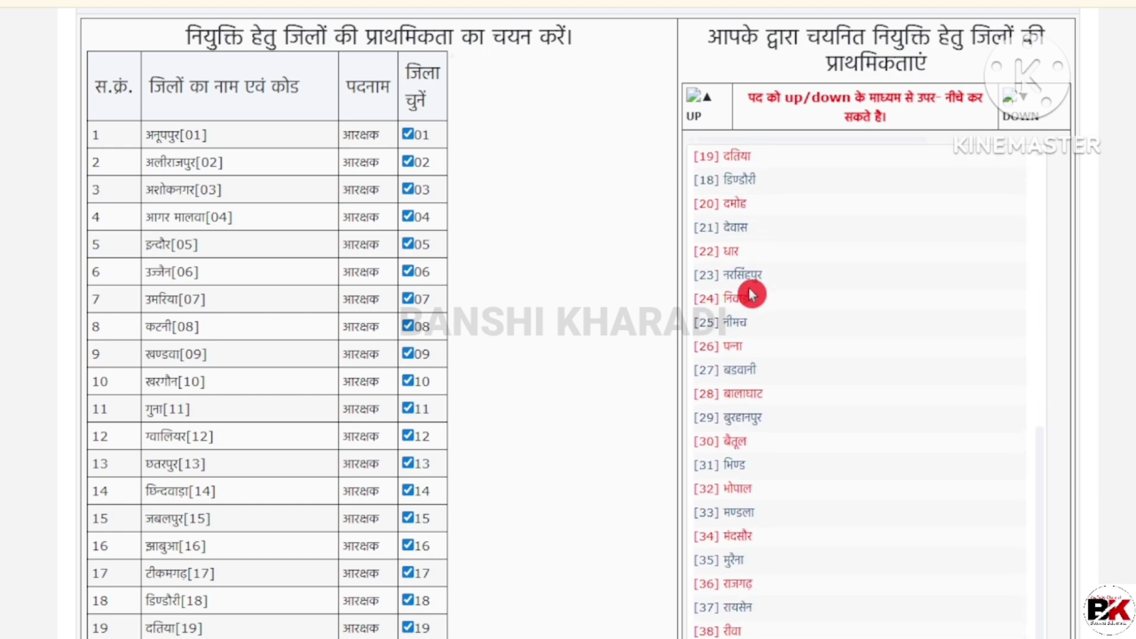
Step: Highlight the non-resident note's unreserved-category wording and bring up PCRT_2025_Rulebook.pdf at page 13
scroll(774, 295, "down", 10)
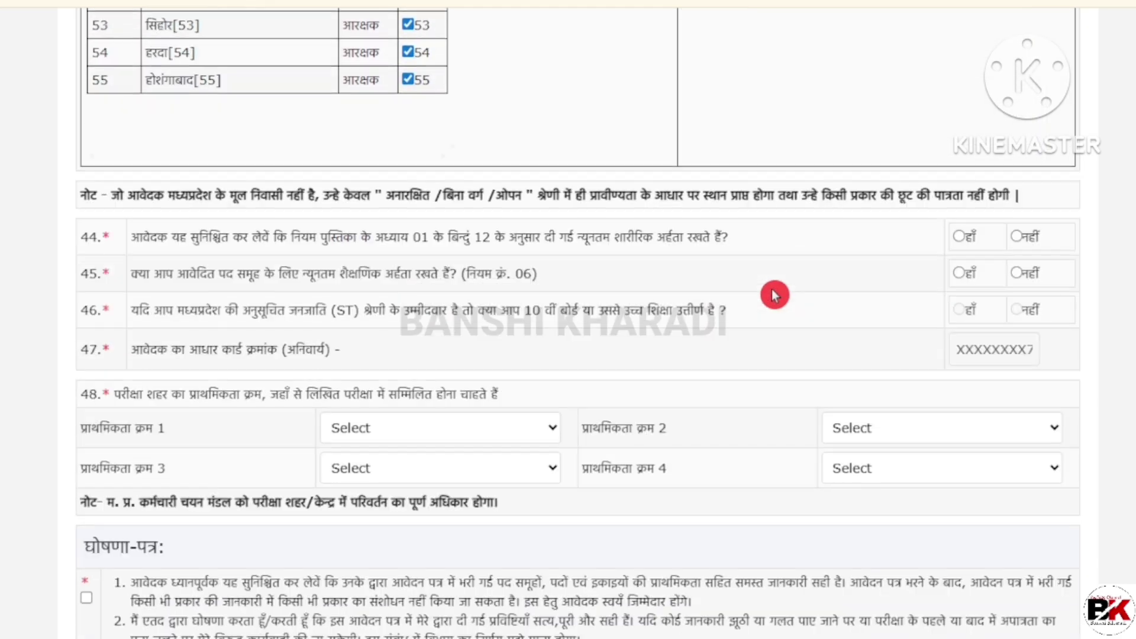
left_click_drag(111, 176, 316, 181)
left_click(319, 183)
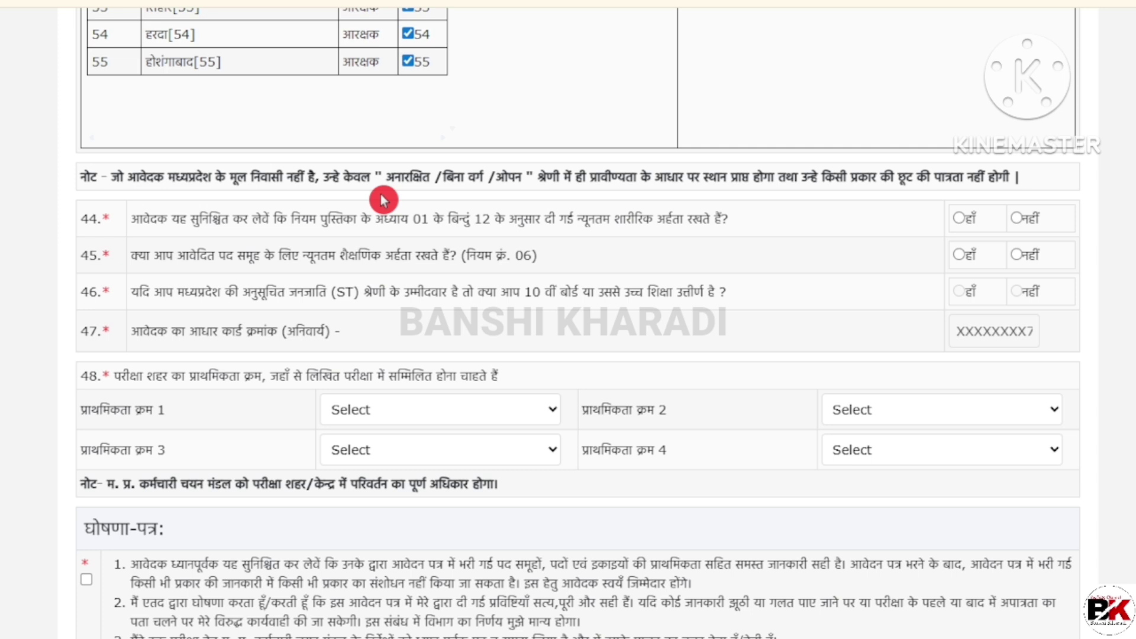
left_click_drag(389, 190, 555, 191)
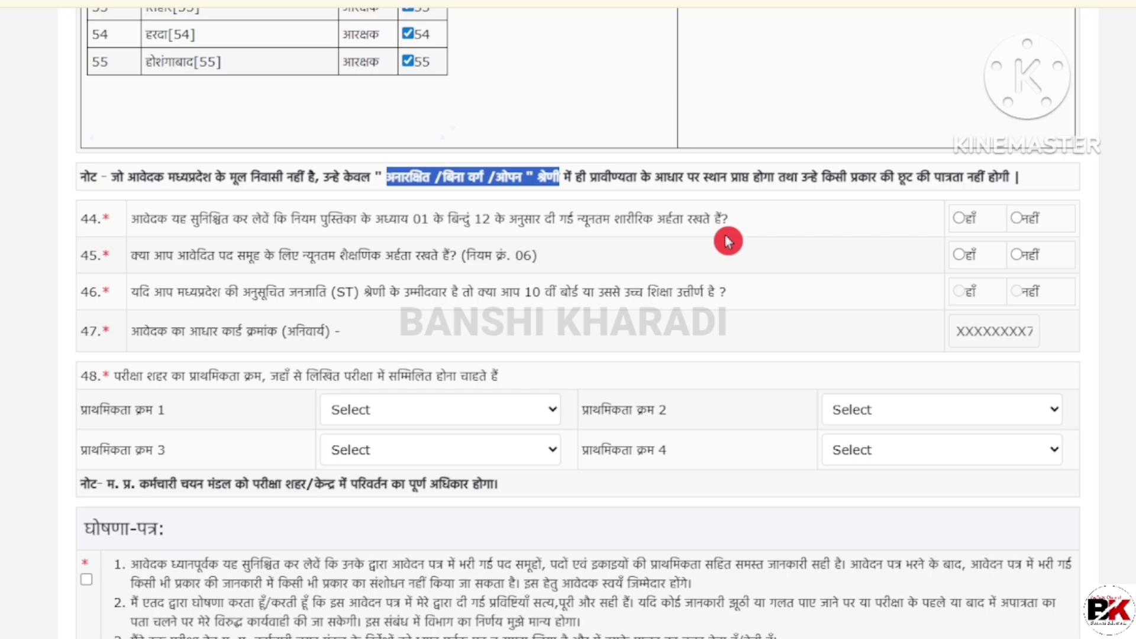
key("ctrl+Tab")
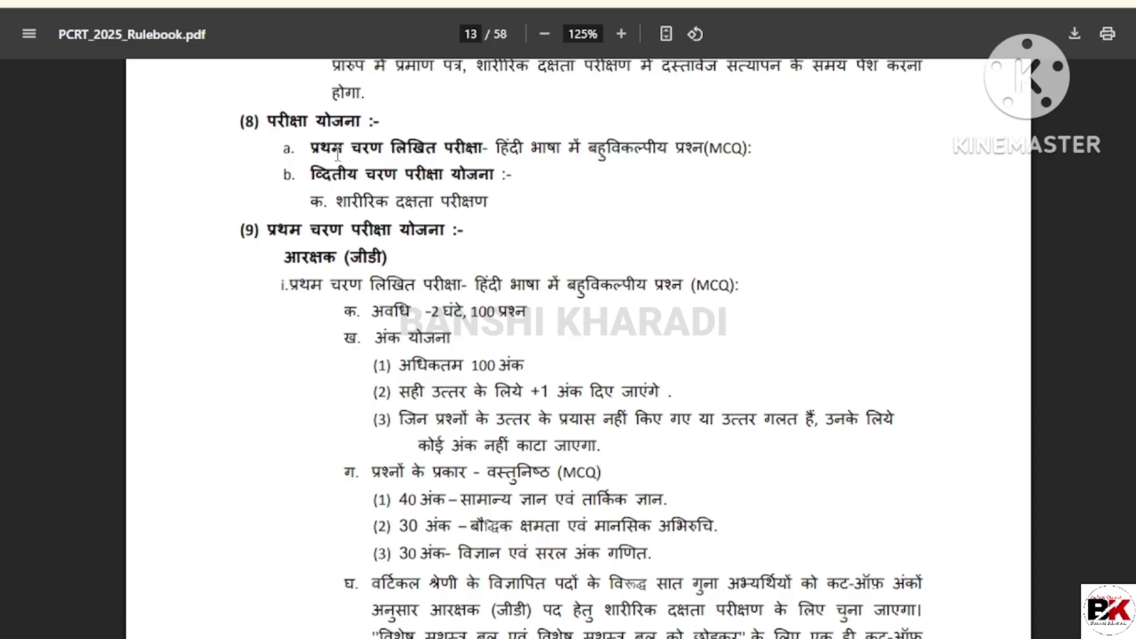
Step: Highlight the written exam and physical efficiency test items, then answer हाँ to question 44
left_click_drag(319, 152, 463, 153)
left_click(572, 168)
left_click_drag(348, 207, 420, 209)
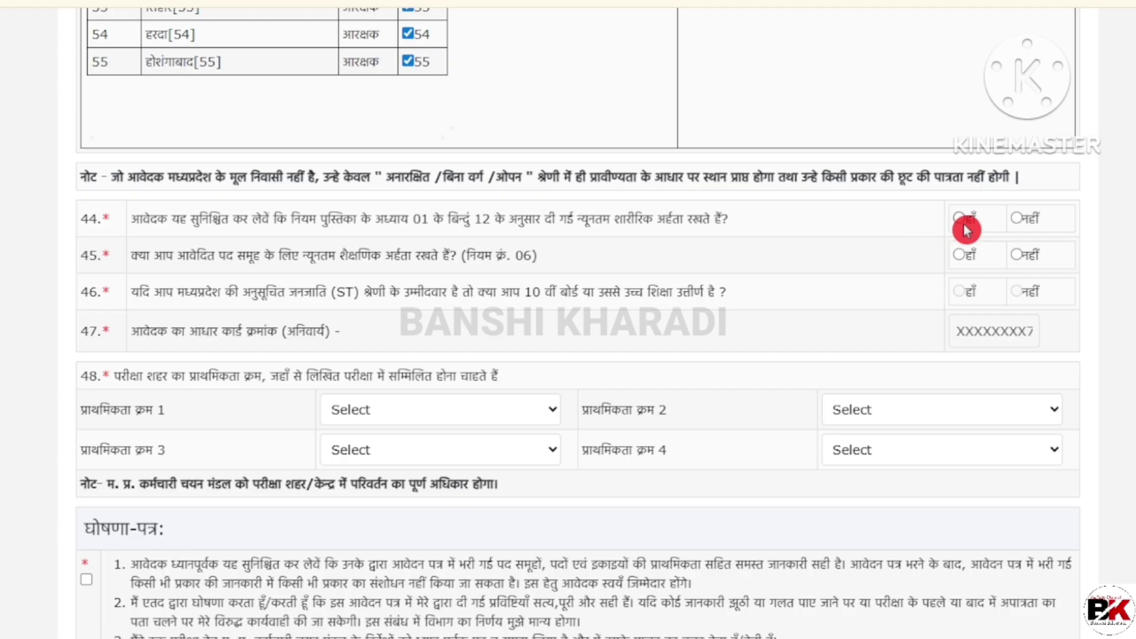
left_click(960, 219)
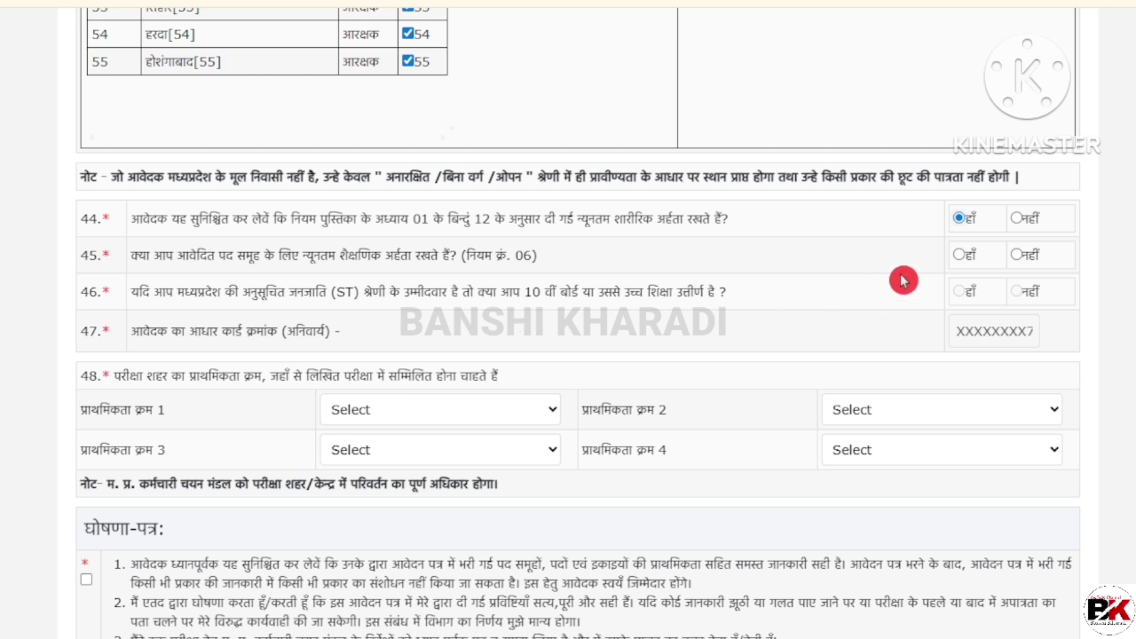
Step: Answer हाँ to question 45 and highlight question 46's 10th-pass wording
left_click(958, 255)
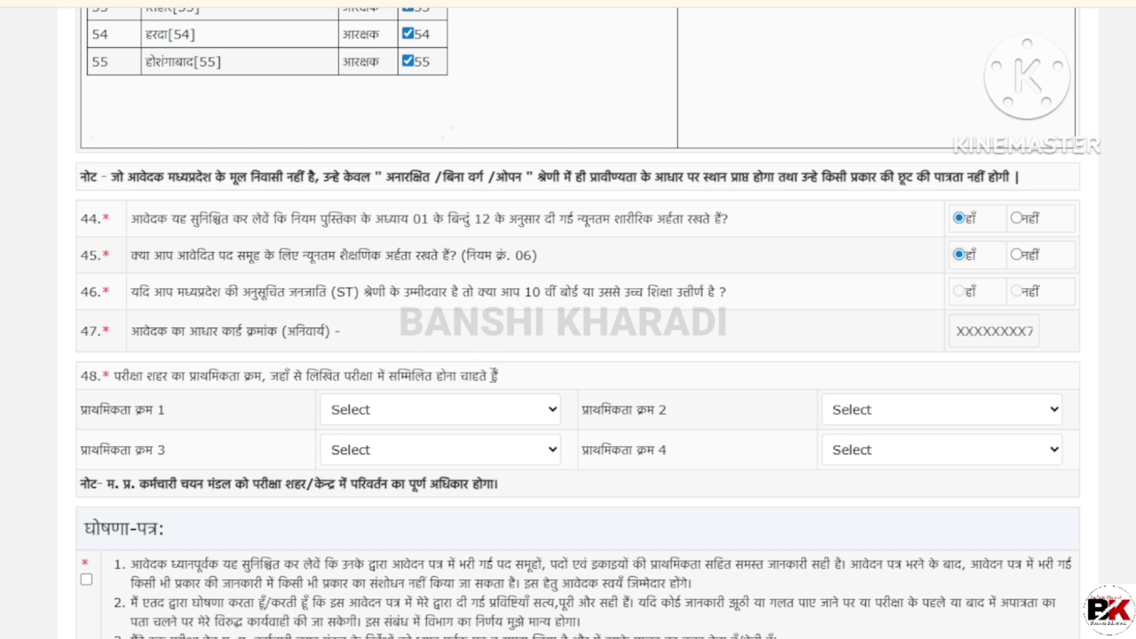
left_click_drag(478, 292, 540, 292)
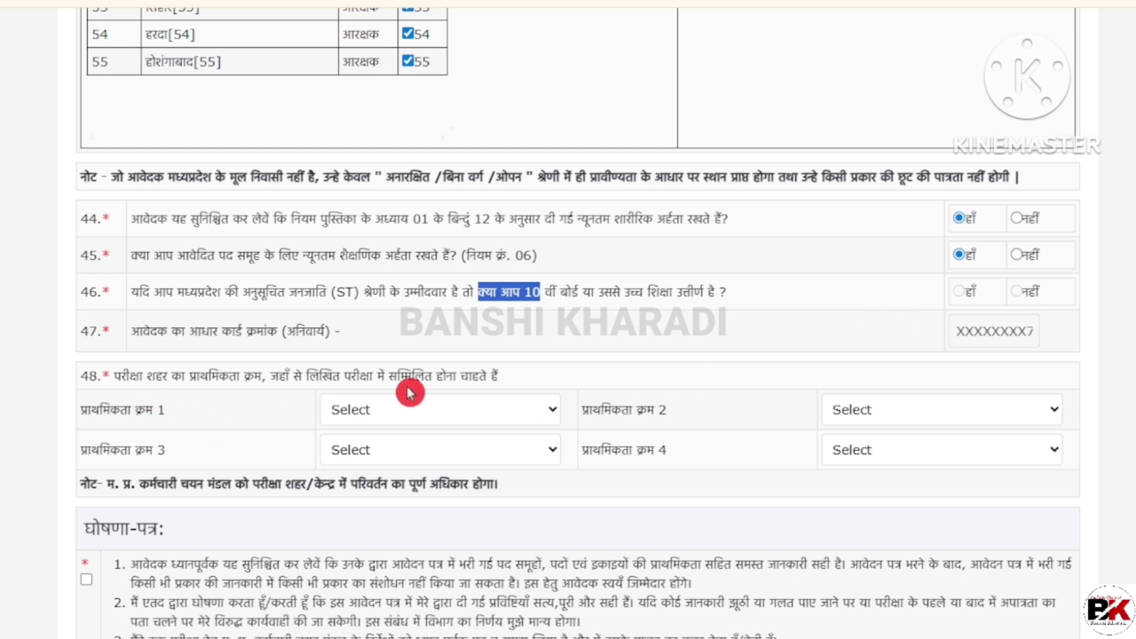
left_click(407, 408)
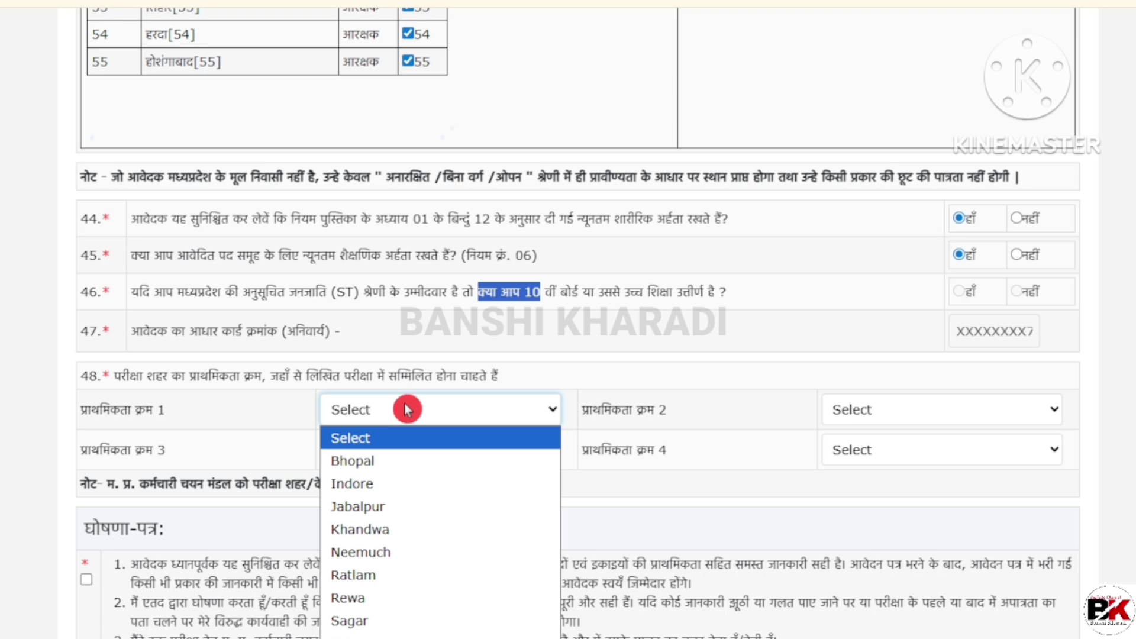
Step: Choose exam cities Indore, Ujjain, Bhopal and Khandwa as priorities 1 to 4
left_click(402, 489)
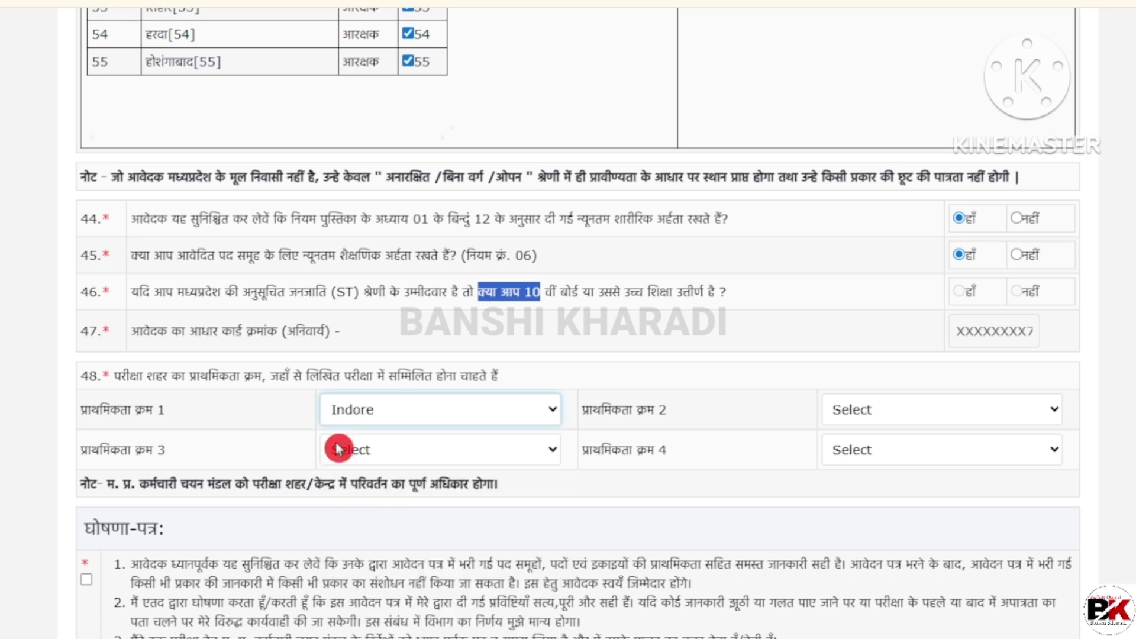
left_click(870, 417)
left_click(858, 637)
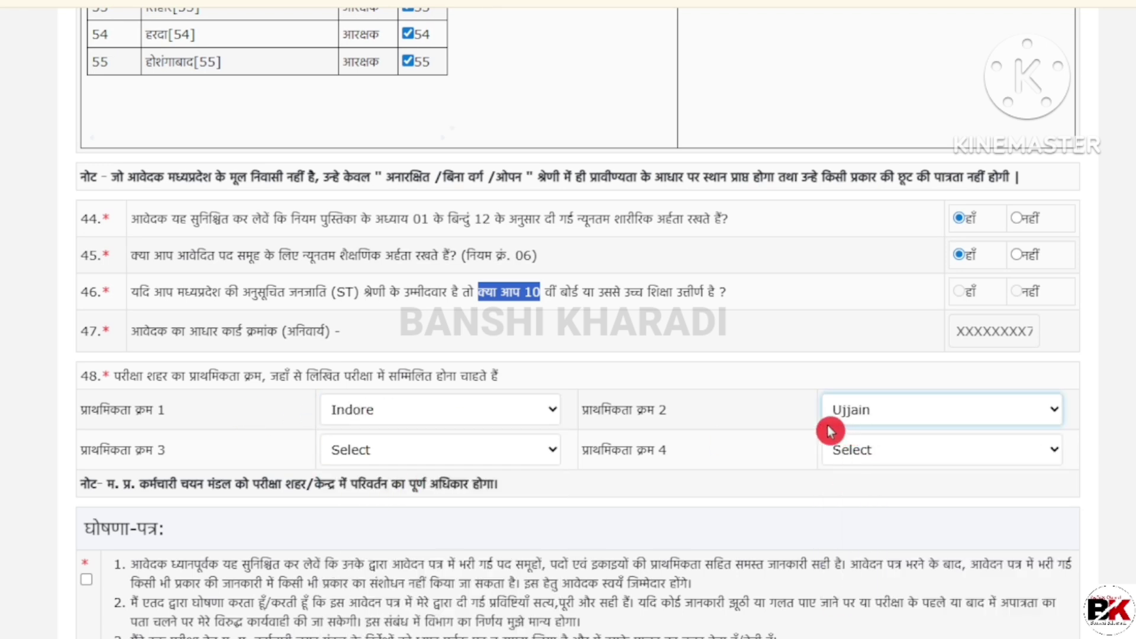
left_click(428, 445)
left_click(420, 501)
left_click(904, 447)
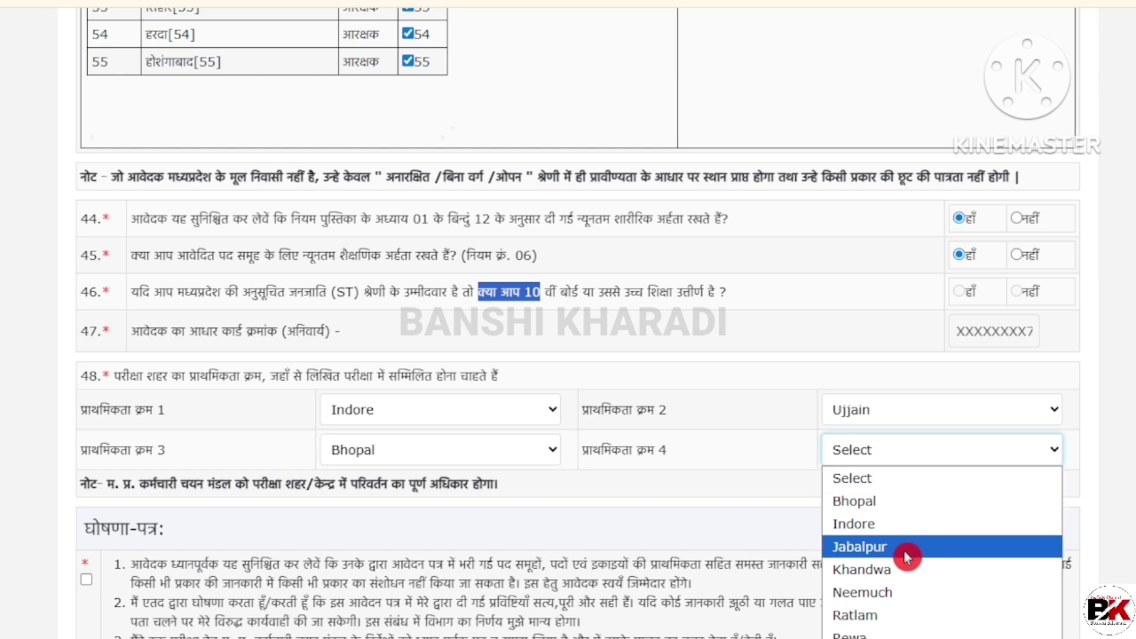
left_click(902, 571)
Step: Accept the declaration and save the form to reach the certificate upload page
scroll(220, 414, "down", 2)
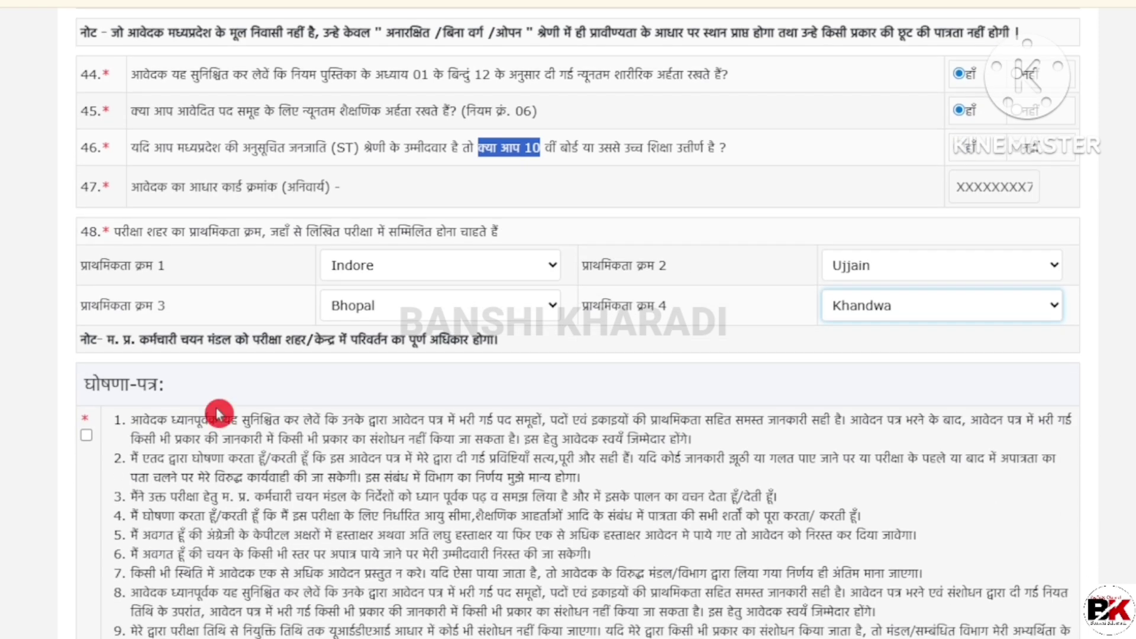
left_click(87, 435)
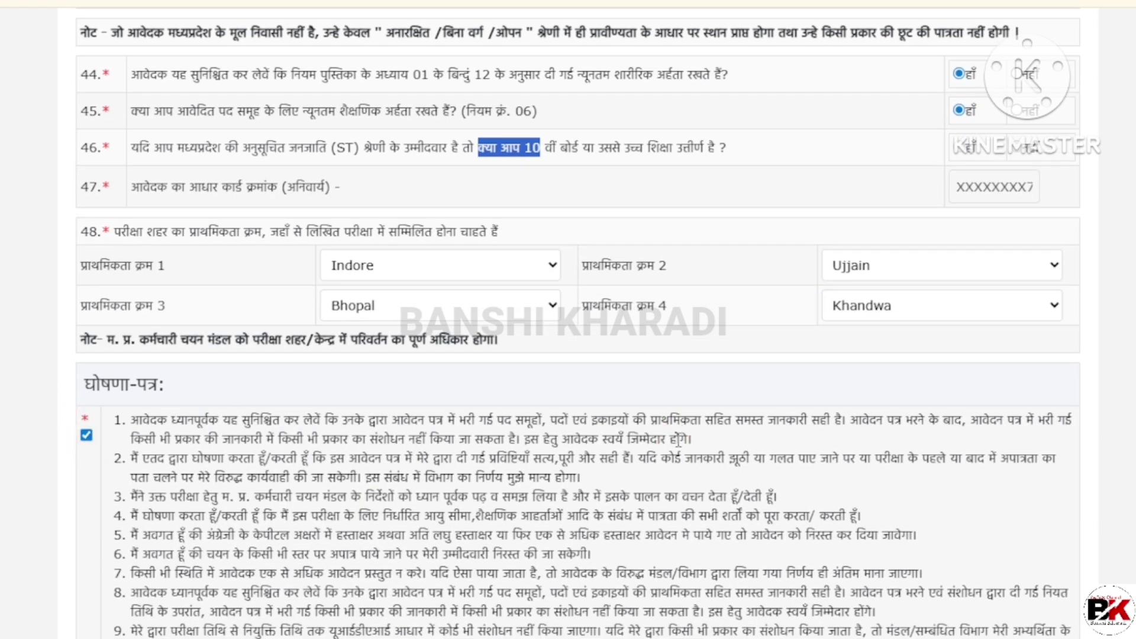
scroll(678, 438, "down", 3)
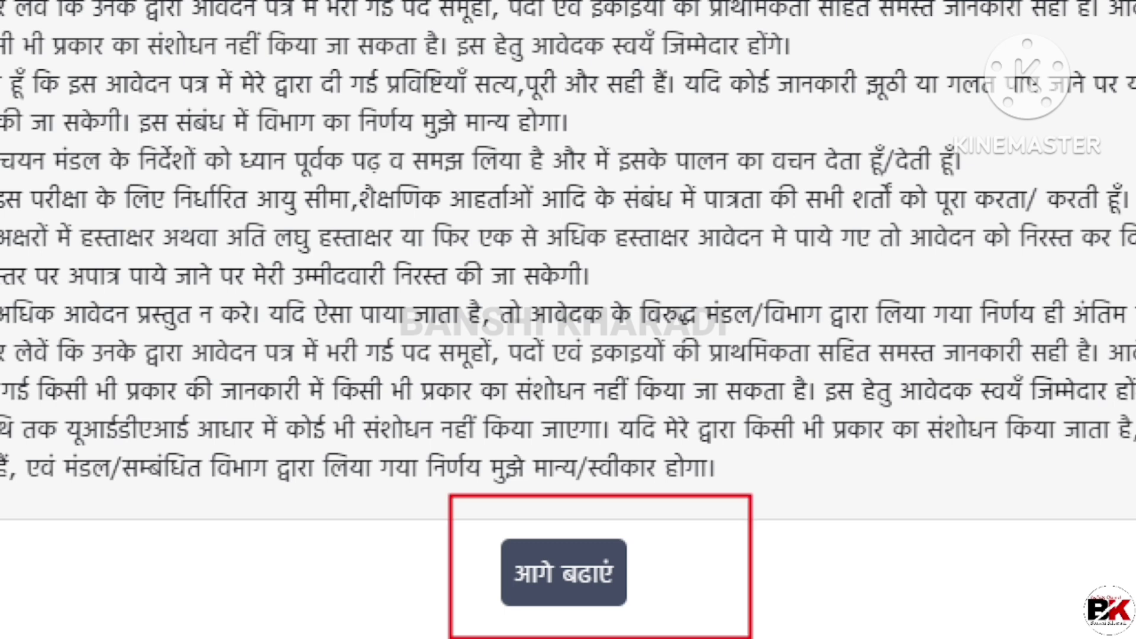
left_click(563, 572)
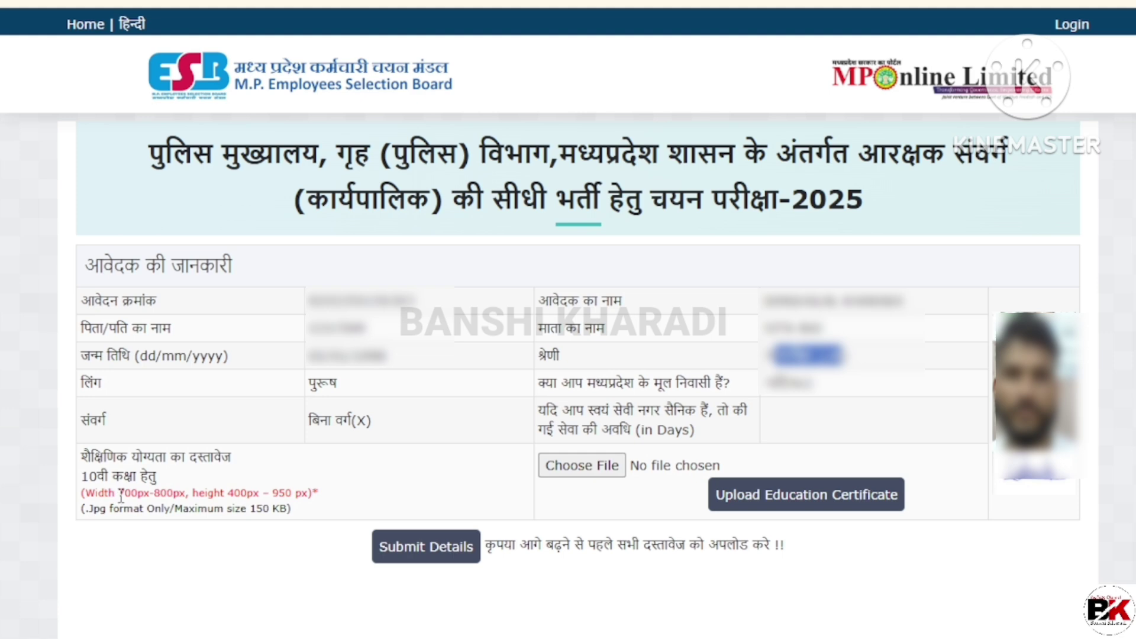
Step: Highlight the required certificate image width and search 'pdf.ip' in a new tab
left_click_drag(120, 494, 308, 494)
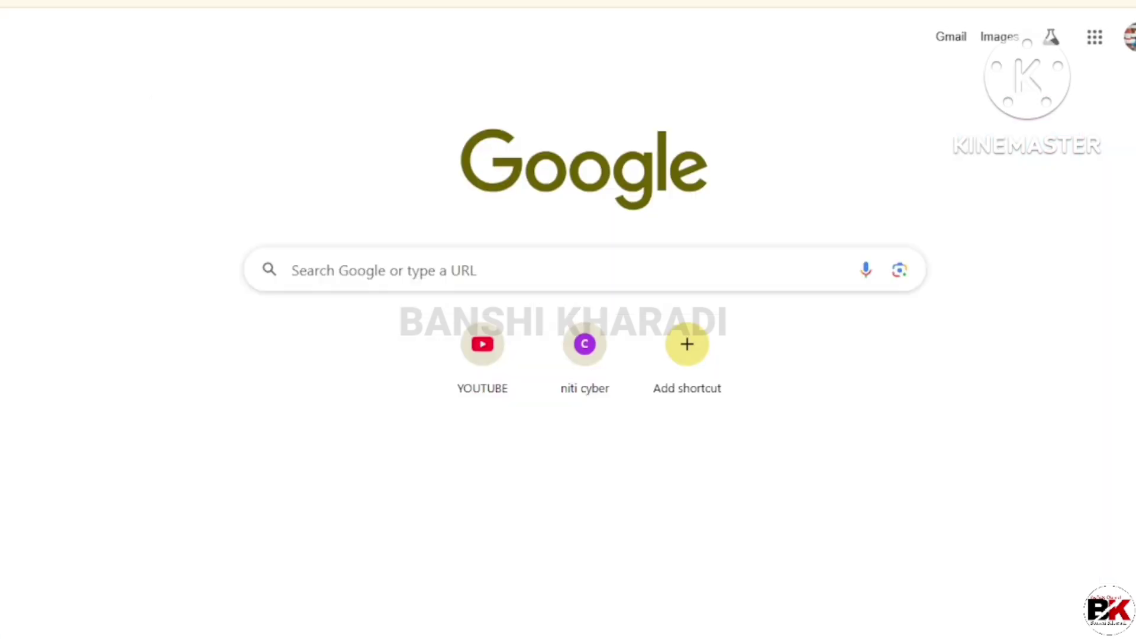
left_click(378, 1)
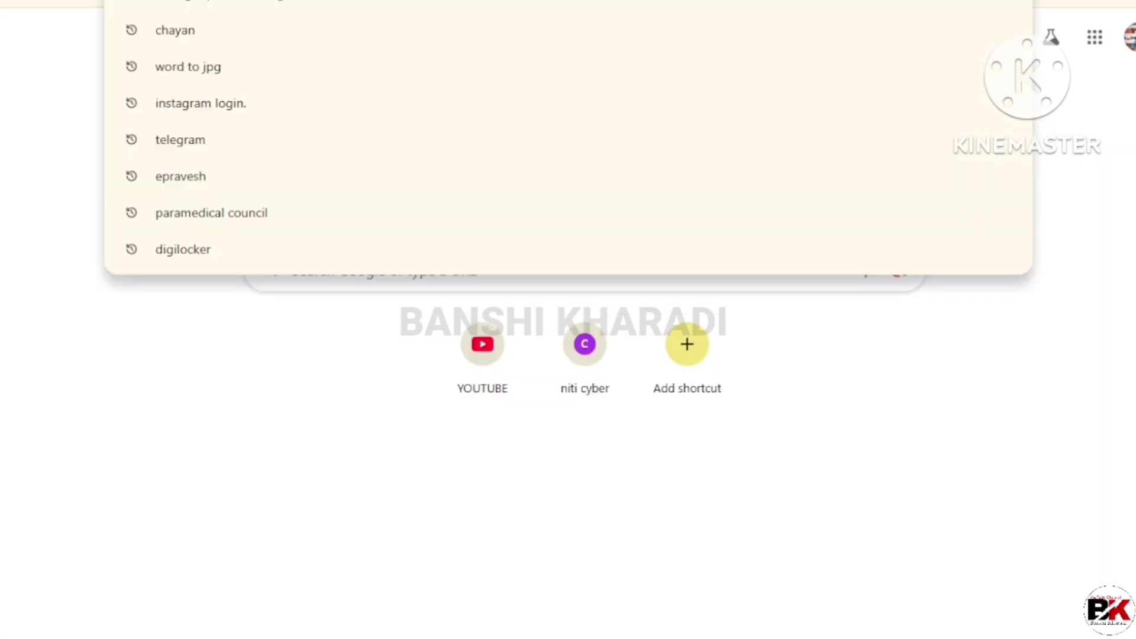
type("pdf")
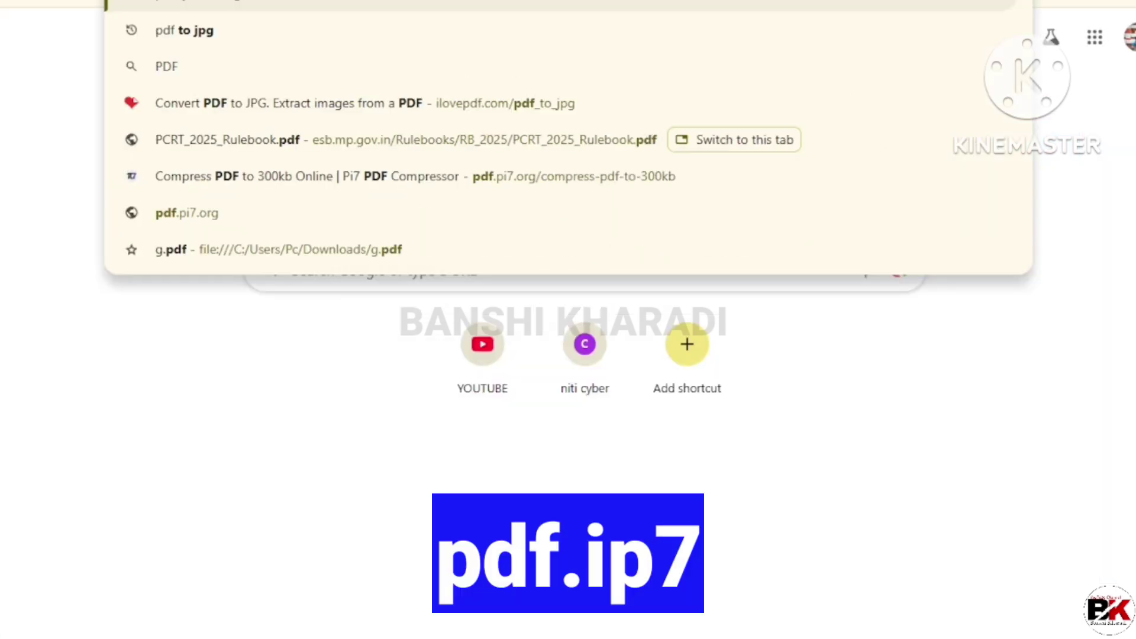
type(".ip")
key("Return")
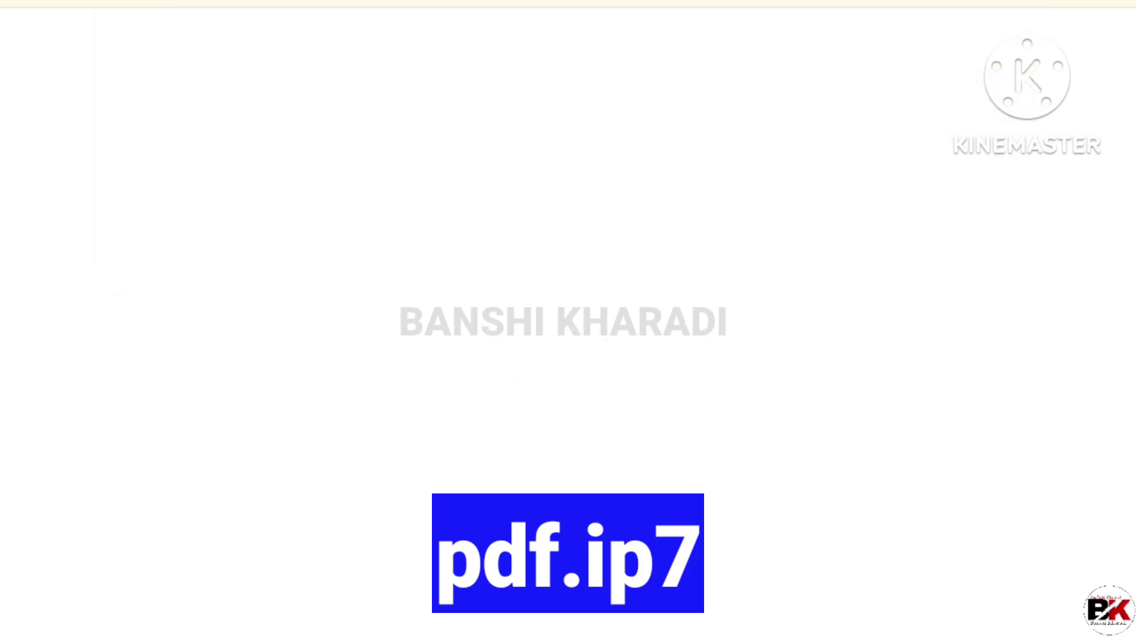
Step: Open Pi7's compress-image-to-100KB tool and upload the certificate image from Downloads
left_click(406, 226)
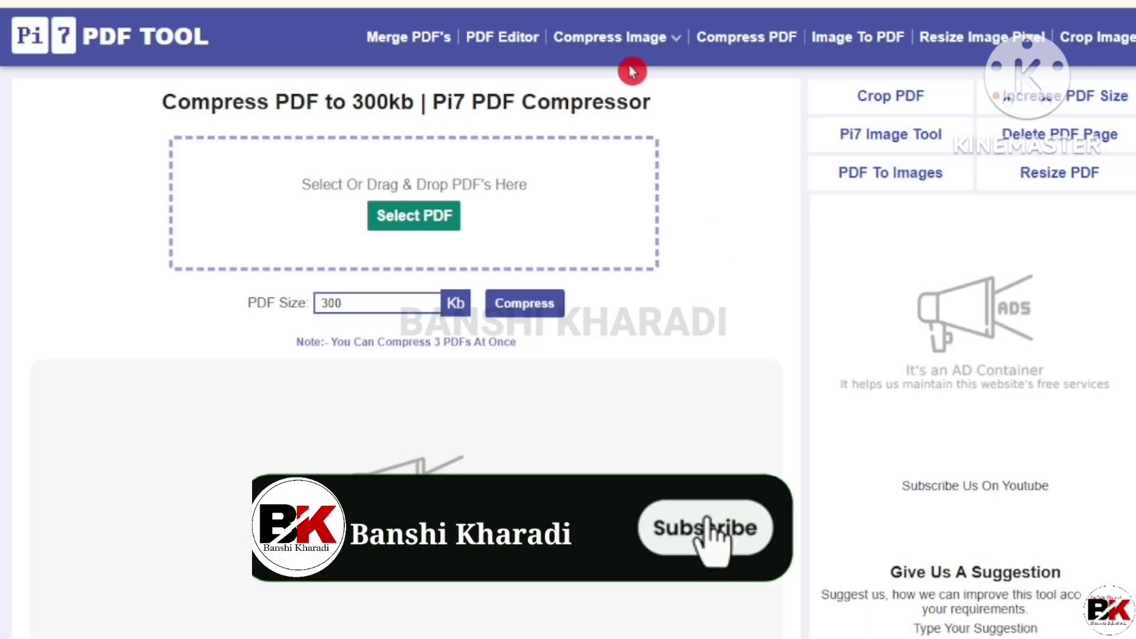
mouse_move(640, 47)
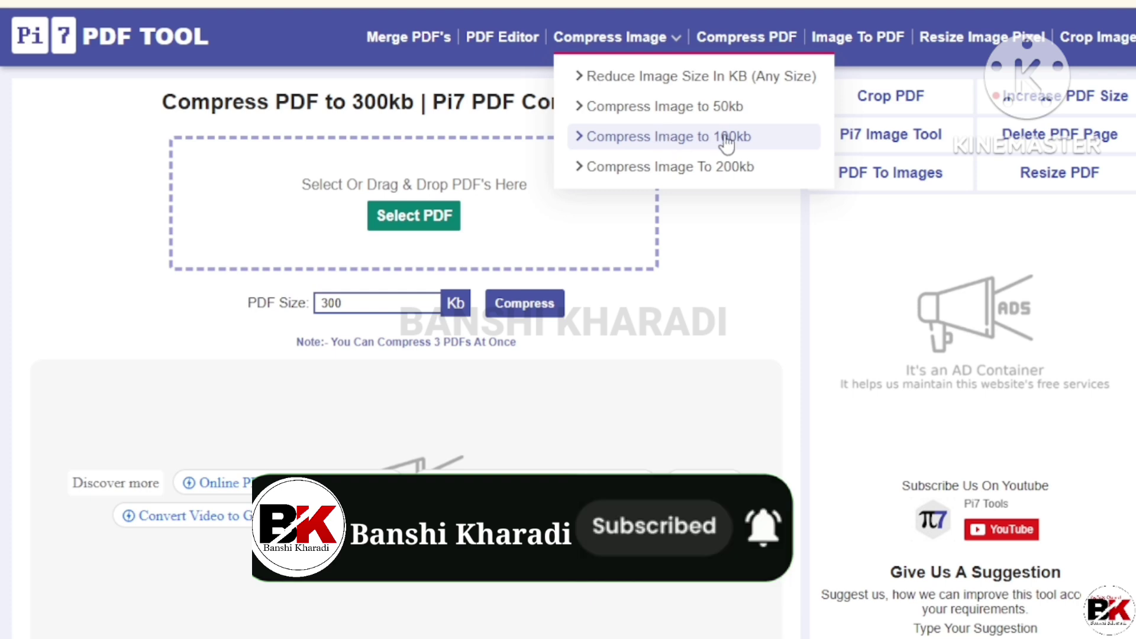
left_click(665, 143)
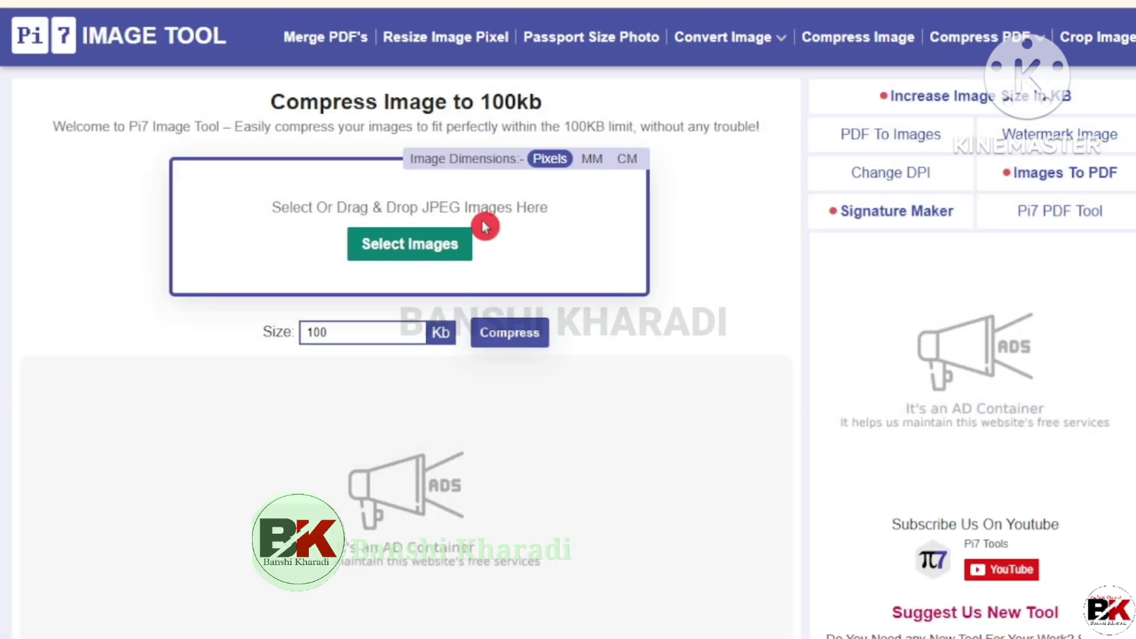
left_click(512, 226)
left_click(84, 169)
double_click(312, 115)
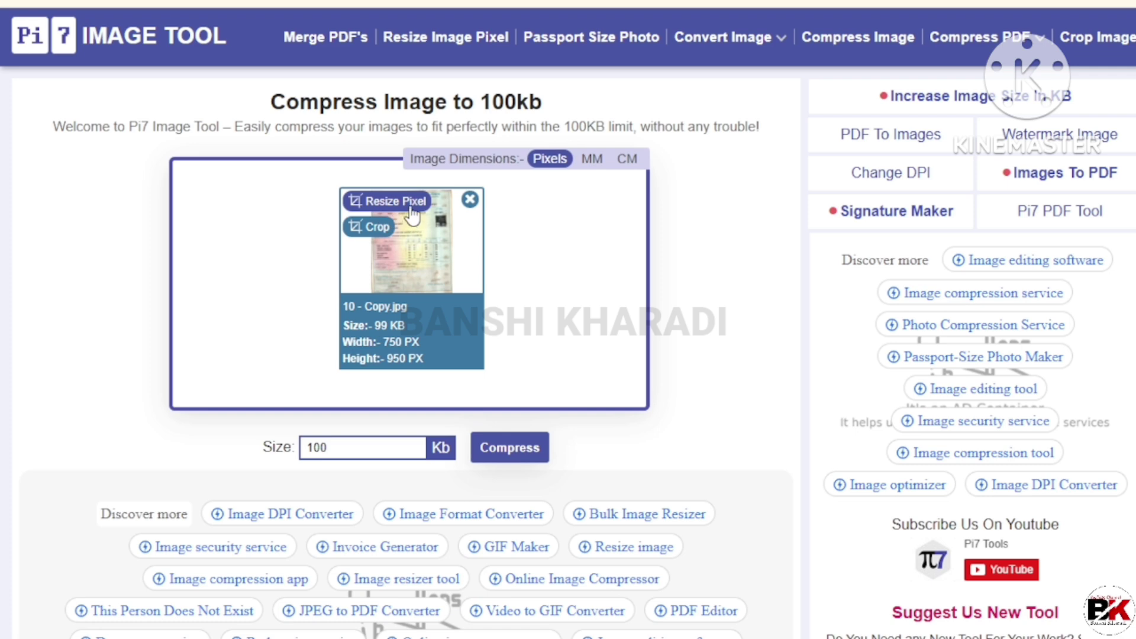
Step: Resize the certificate to 750 × 950 px, unlocked aspect ratio, then compress to 100 KB and download
left_click(392, 197)
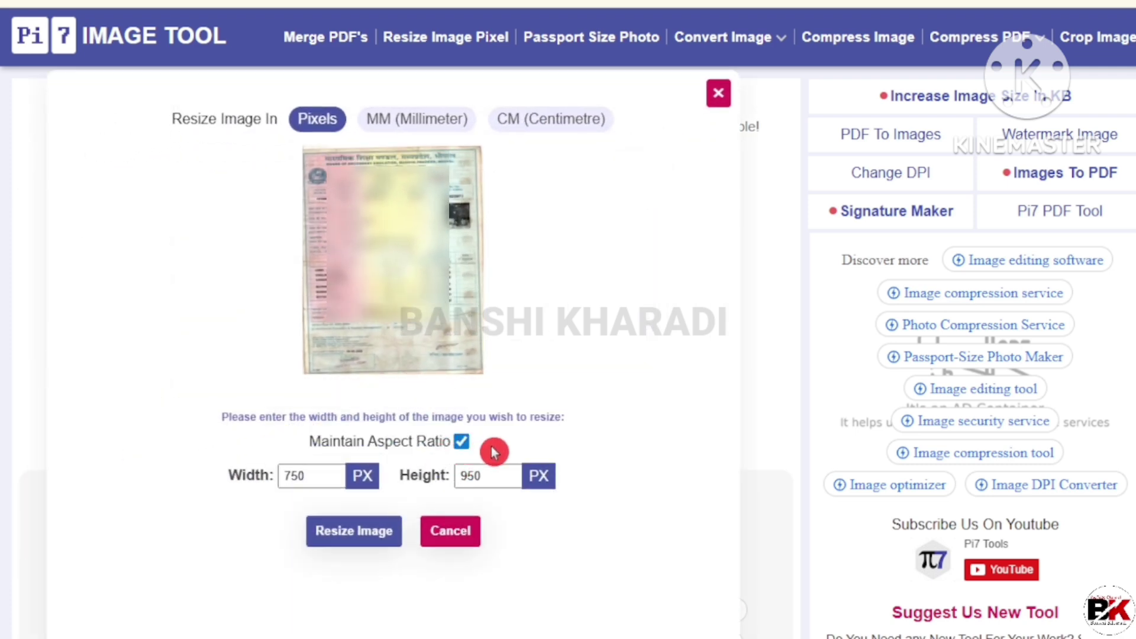
left_click(460, 445)
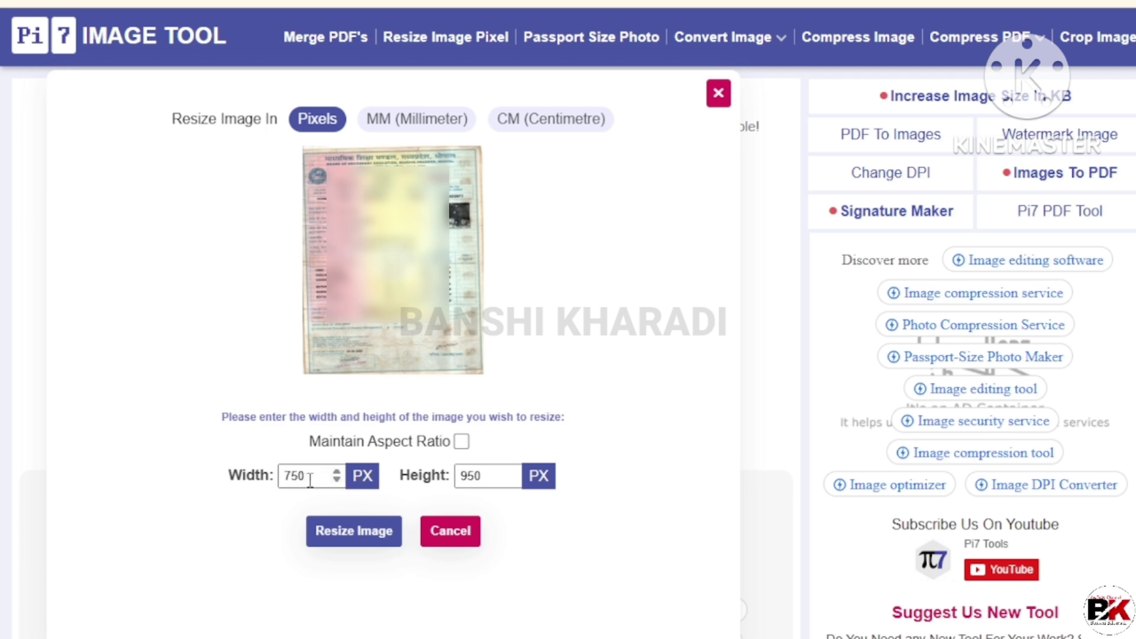
left_click_drag(305, 477, 280, 478)
type("750")
left_click_drag(483, 477, 445, 485)
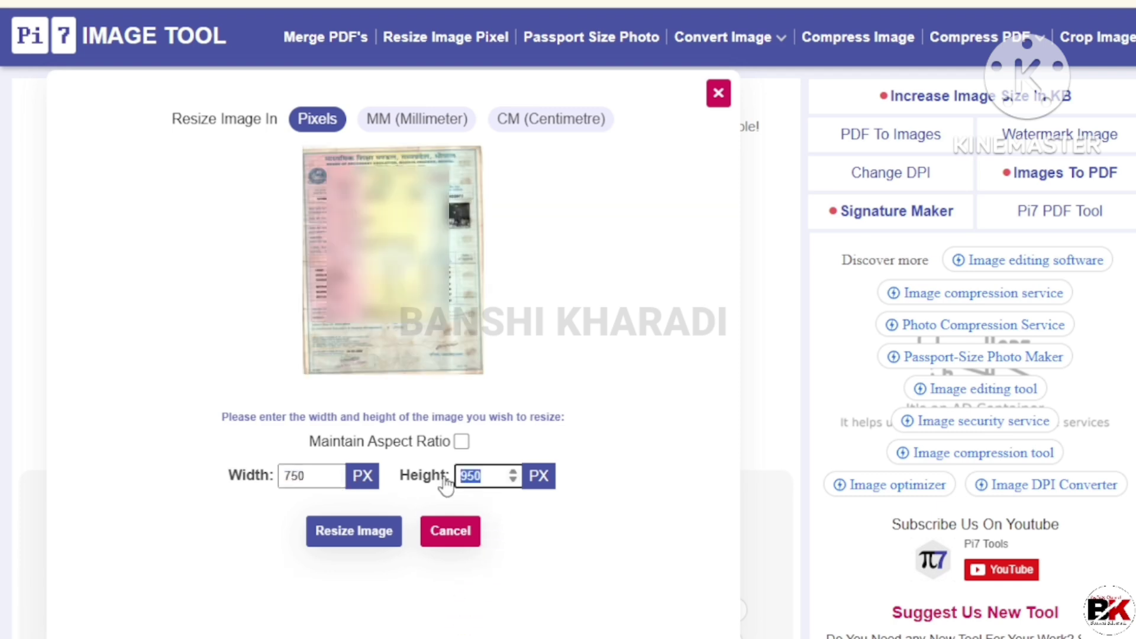
type("950")
left_click(351, 539)
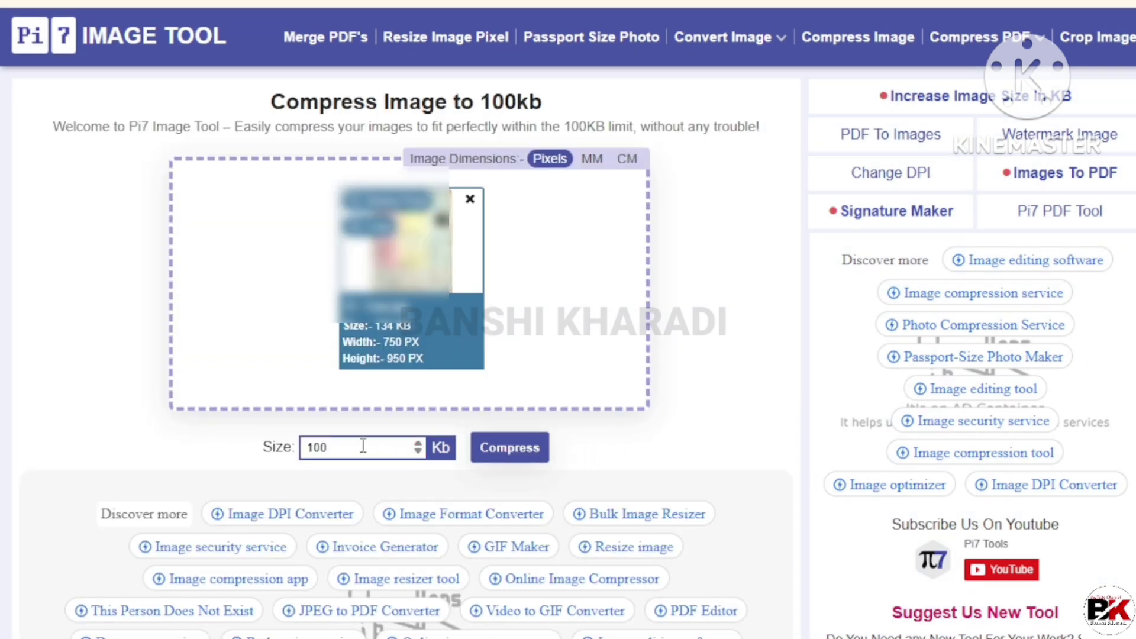
left_click(525, 454)
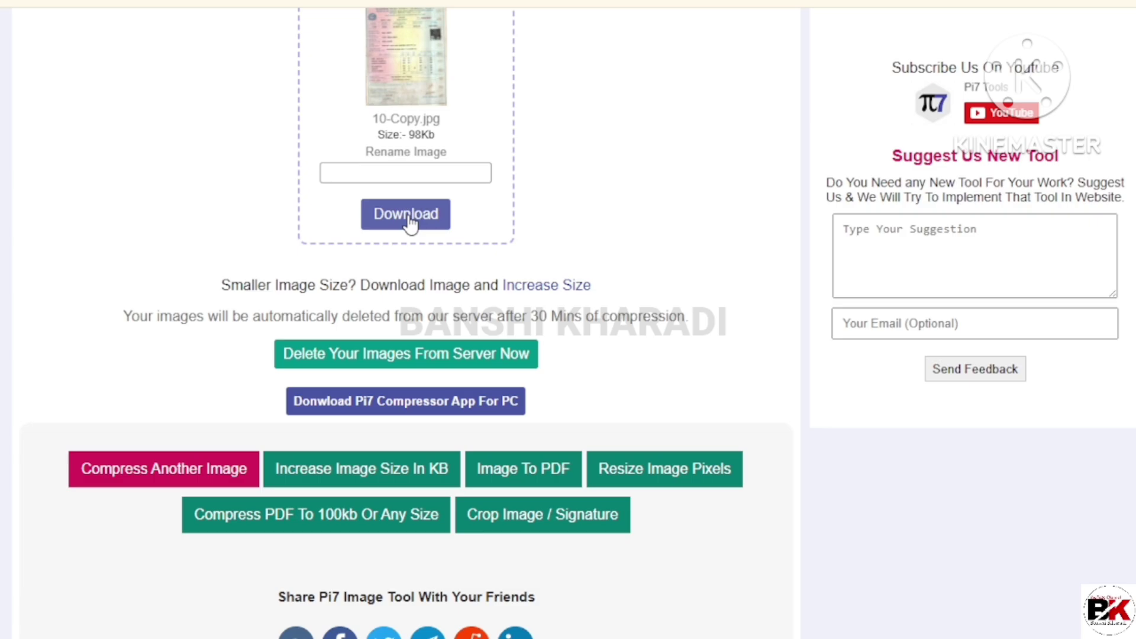
left_click(406, 214)
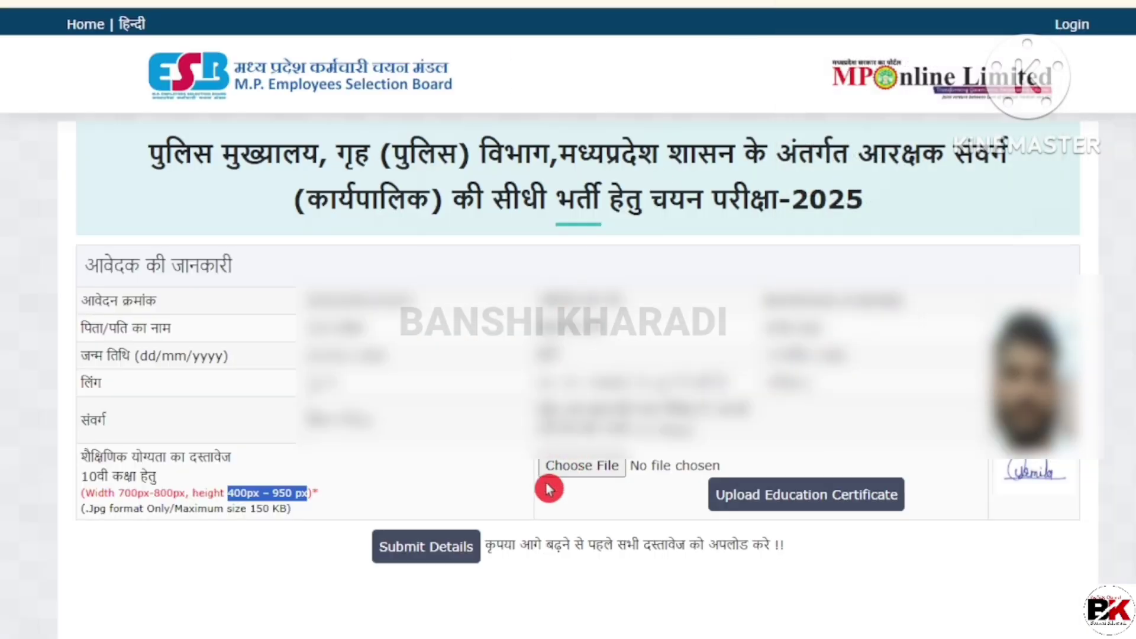
Step: Upload the 10 J.jpg image as the education certificate, then submit the details
left_click(578, 468)
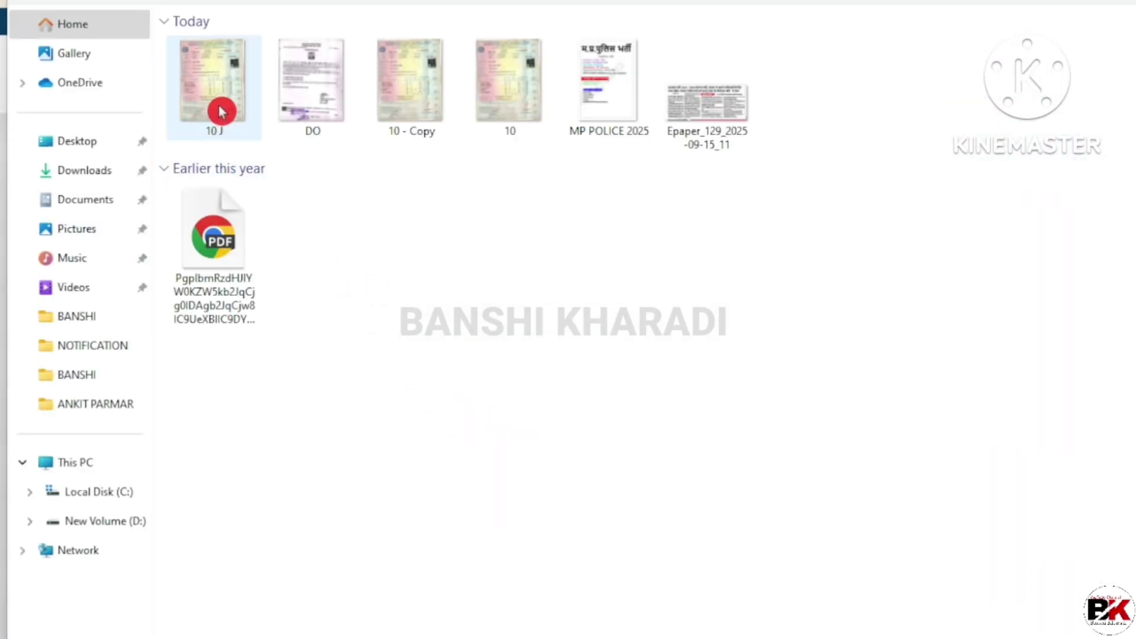
double_click(221, 112)
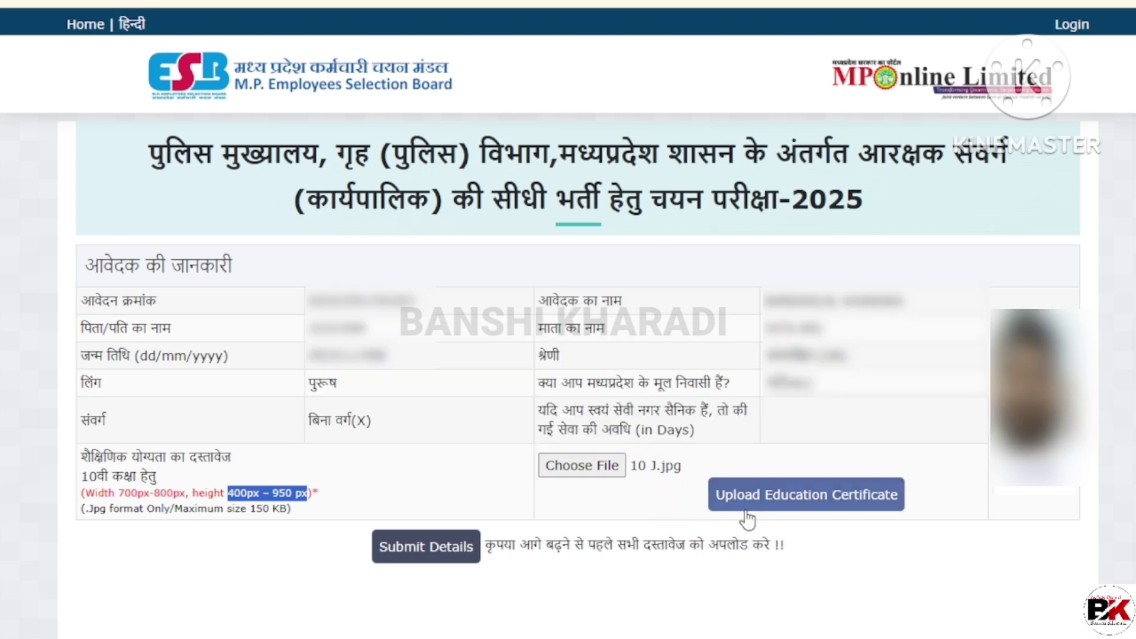
left_click(787, 507)
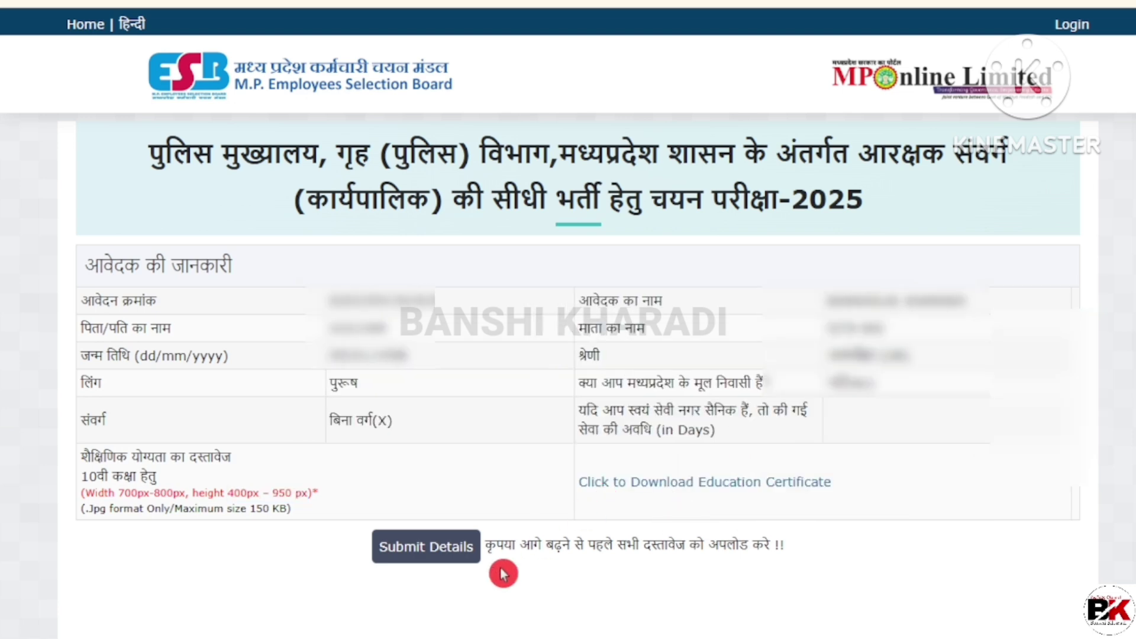
left_click(427, 546)
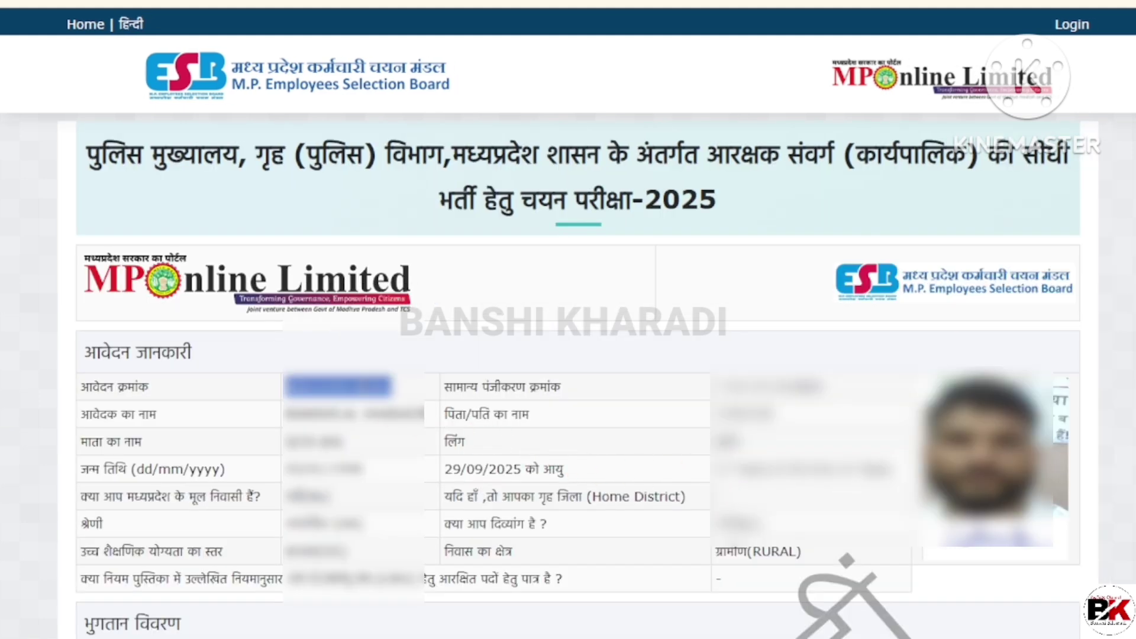
Step: Scroll to the payment details and hand-write and underline the 410 reserved-category fee
scroll(1029, 360, "down", 9)
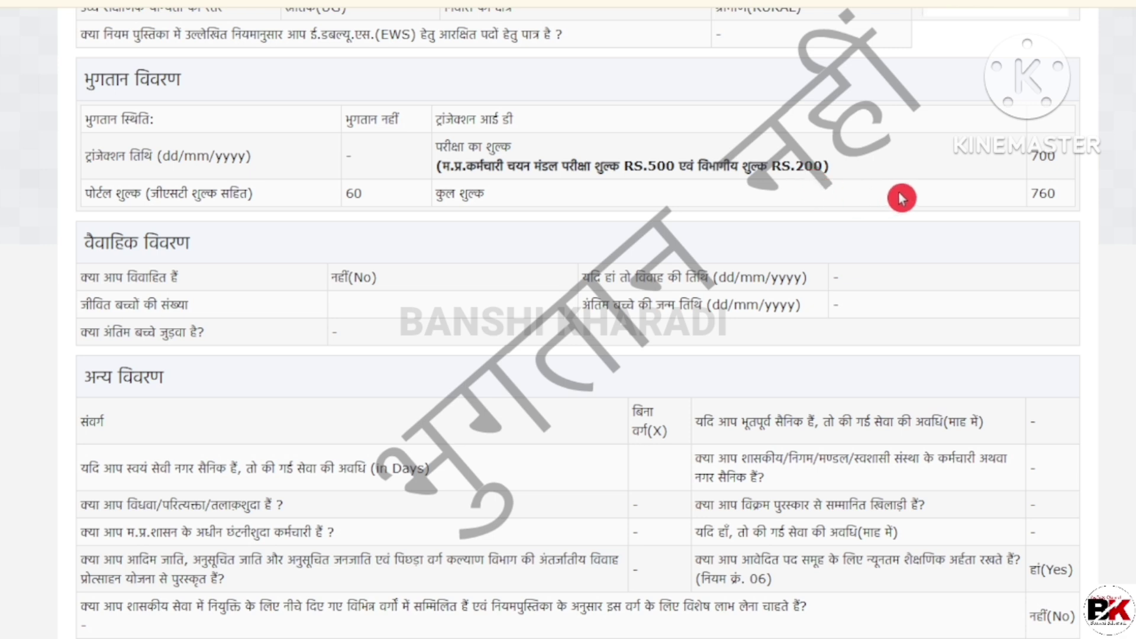
key("ctrl+2")
mouse_move(831, 225)
left_mouse_down()
mouse_move(862, 259)
mouse_move(879, 247)
left_mouse_up()
mouse_move(899, 204)
left_mouse_down()
mouse_move(898, 236)
mouse_move(900, 199)
mouse_move(868, 266)
left_mouse_up()
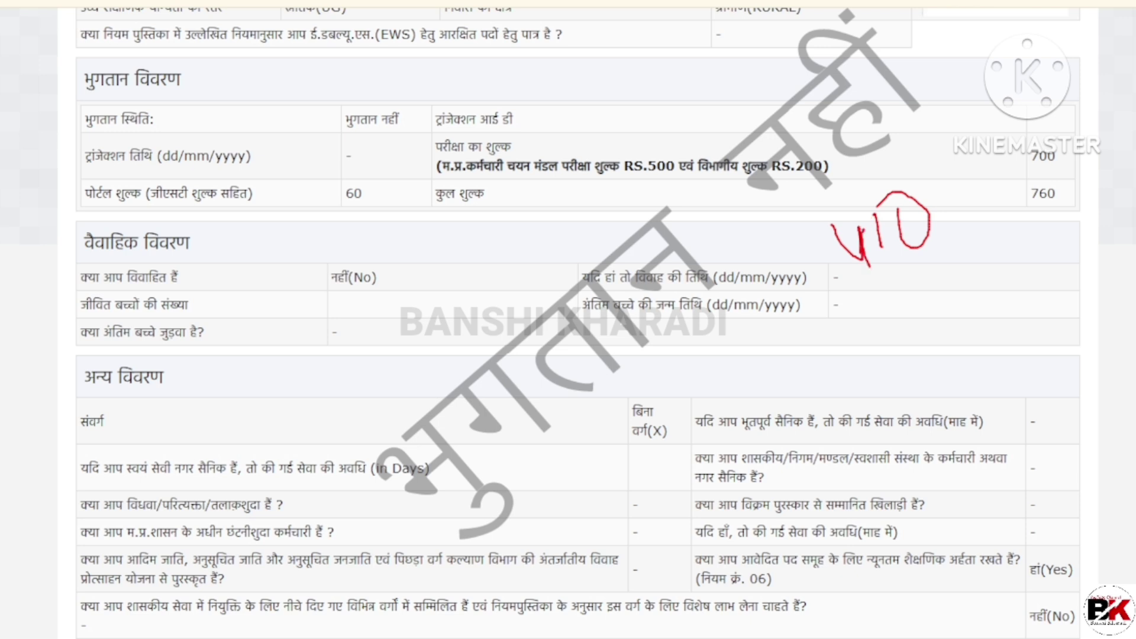
left_click_drag(831, 308, 971, 260)
Step: Write and box the 760 total fee, then mark the 250 and 60 rulebook fees
mouse_move(919, 320)
left_mouse_down()
mouse_move(980, 322)
mouse_move(981, 392)
left_mouse_up()
mouse_move(1015, 295)
left_mouse_down()
mouse_move(1042, 343)
mouse_move(1012, 350)
left_mouse_up()
mouse_move(1057, 289)
left_mouse_down()
mouse_move(1051, 299)
mouse_move(1100, 282)
mouse_move(1054, 278)
left_mouse_up()
mouse_move(912, 314)
left_mouse_down()
mouse_move(926, 391)
mouse_move(1052, 425)
mouse_move(1091, 448)
left_mouse_up()
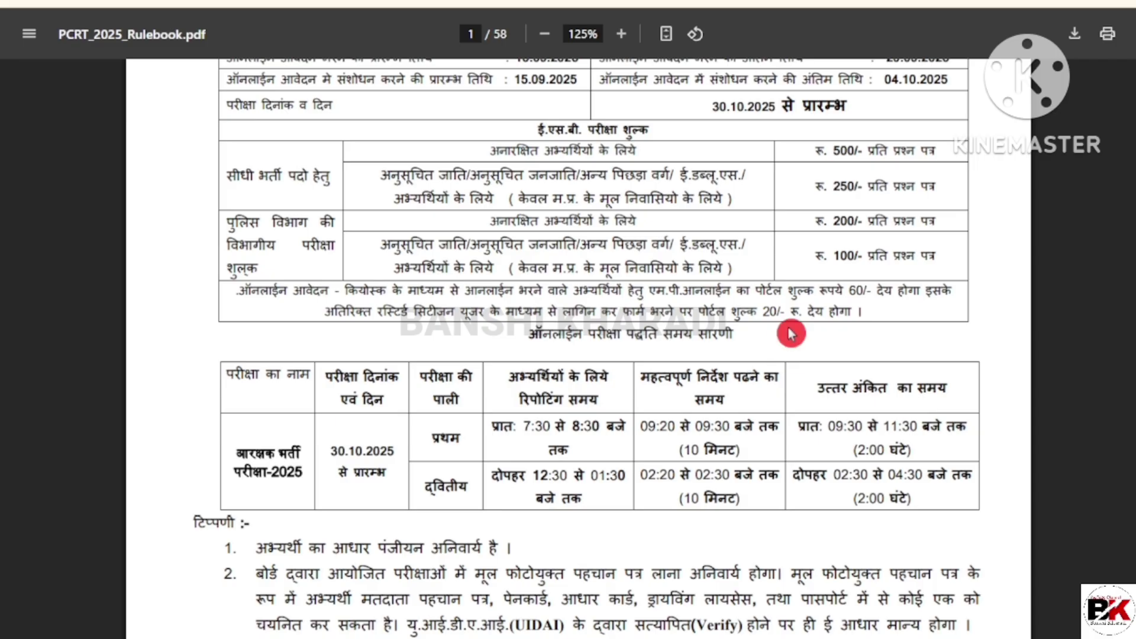
left_click_drag(833, 178, 889, 186)
left_click_drag(835, 290, 862, 295)
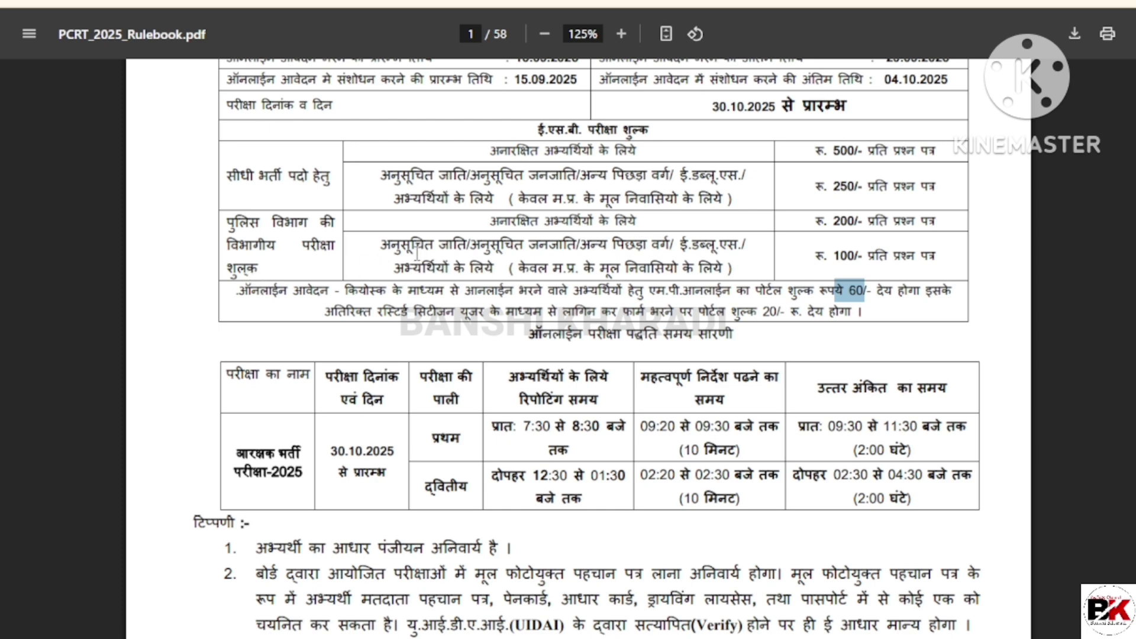
Step: Highlight the category fee rows and the 100 departmental reserved fee in PCRT_2025_Rulebook.pdf
left_click_drag(816, 254, 863, 254)
left_click_drag(489, 221, 869, 230)
left_click(848, 222)
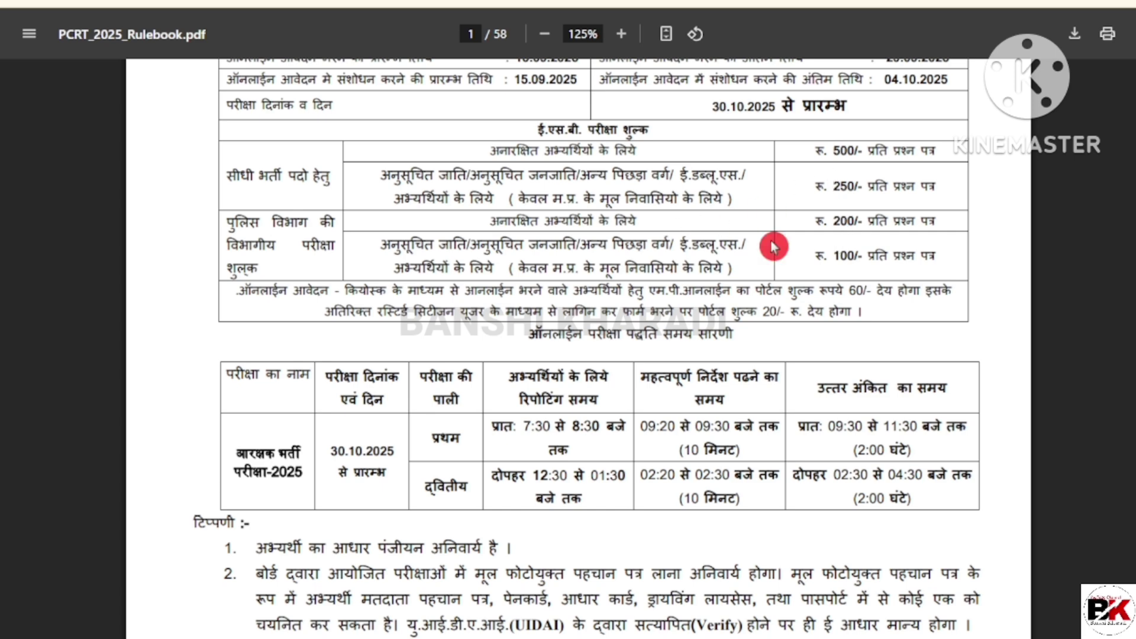
triple_click(508, 259)
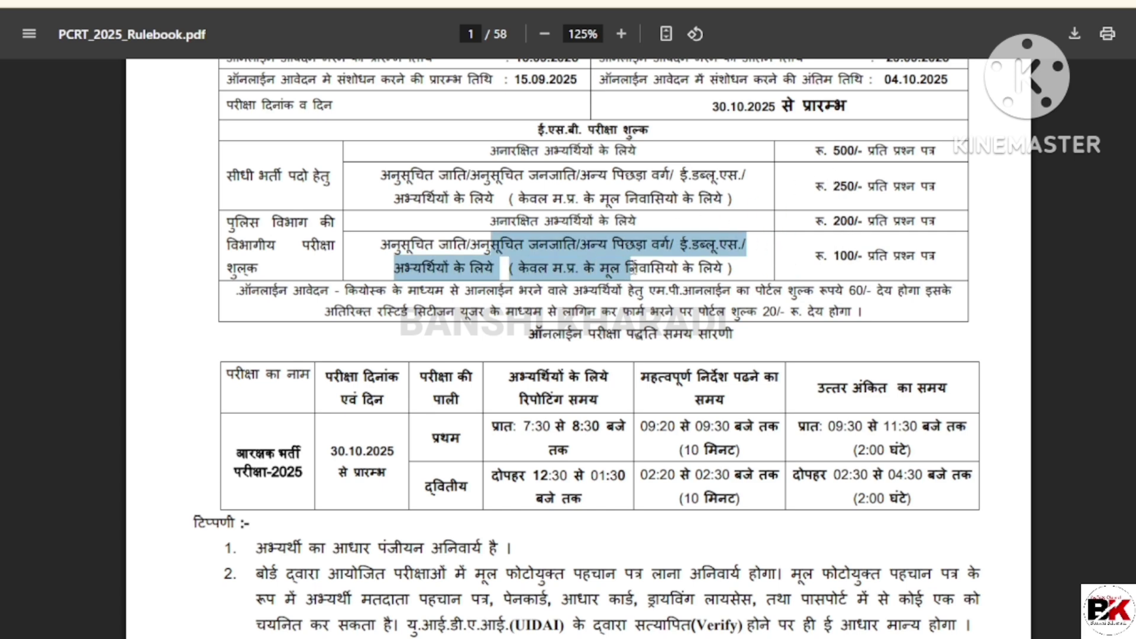
left_click_drag(828, 256, 887, 263)
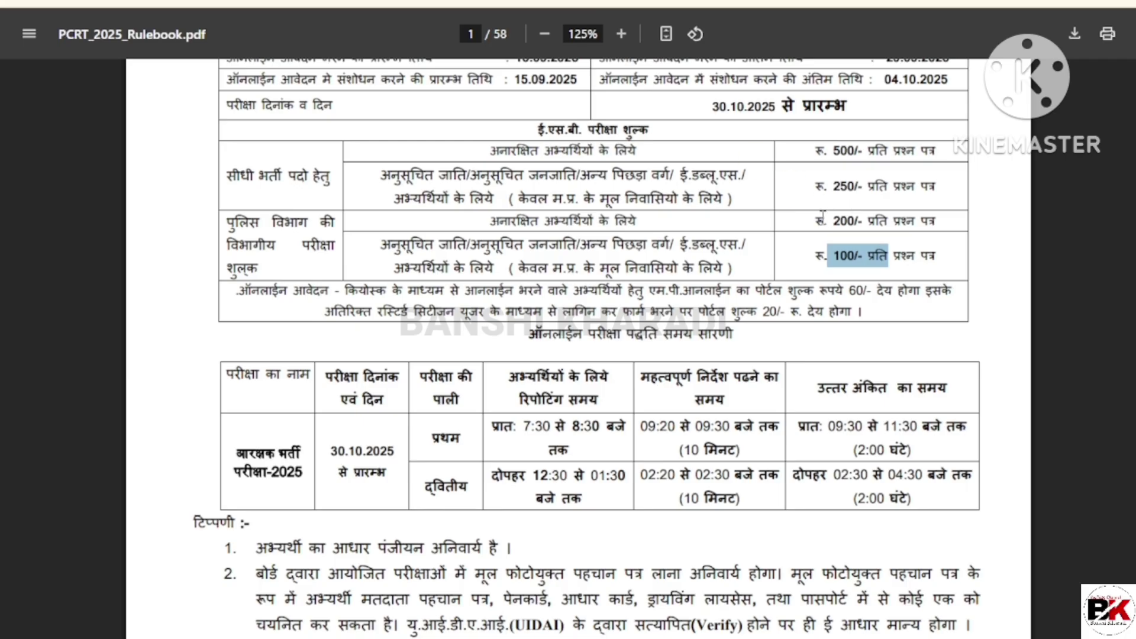
Step: Check the 200 departmental unreserved fee and scroll to the bottom of the preview
left_click_drag(822, 217, 863, 222)
left_click(859, 250)
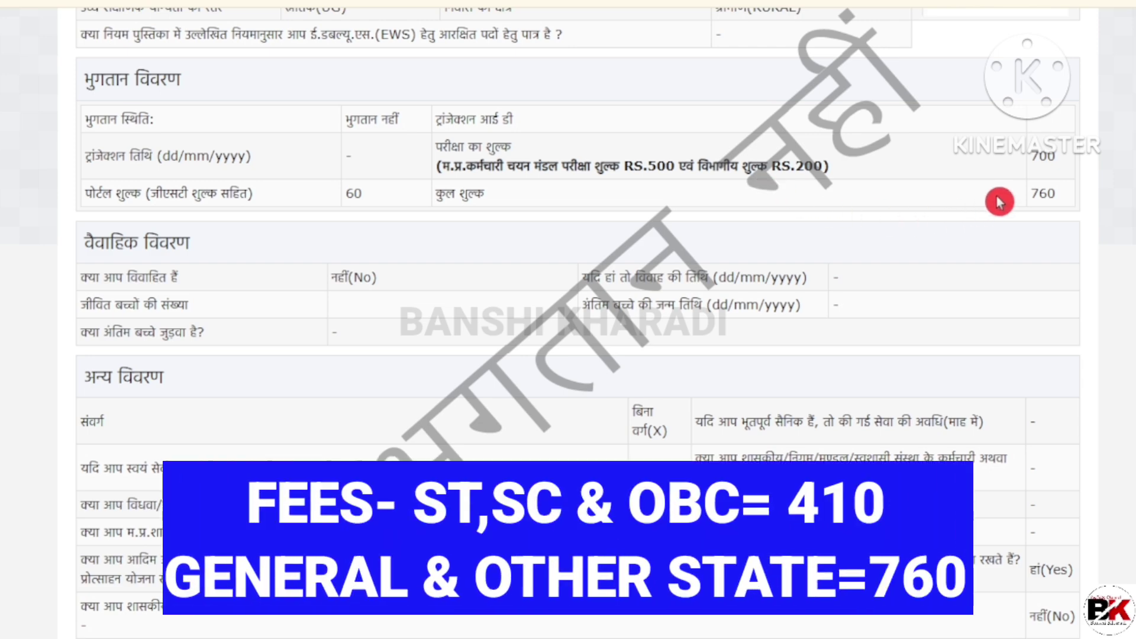
scroll(999, 202, "down", 20)
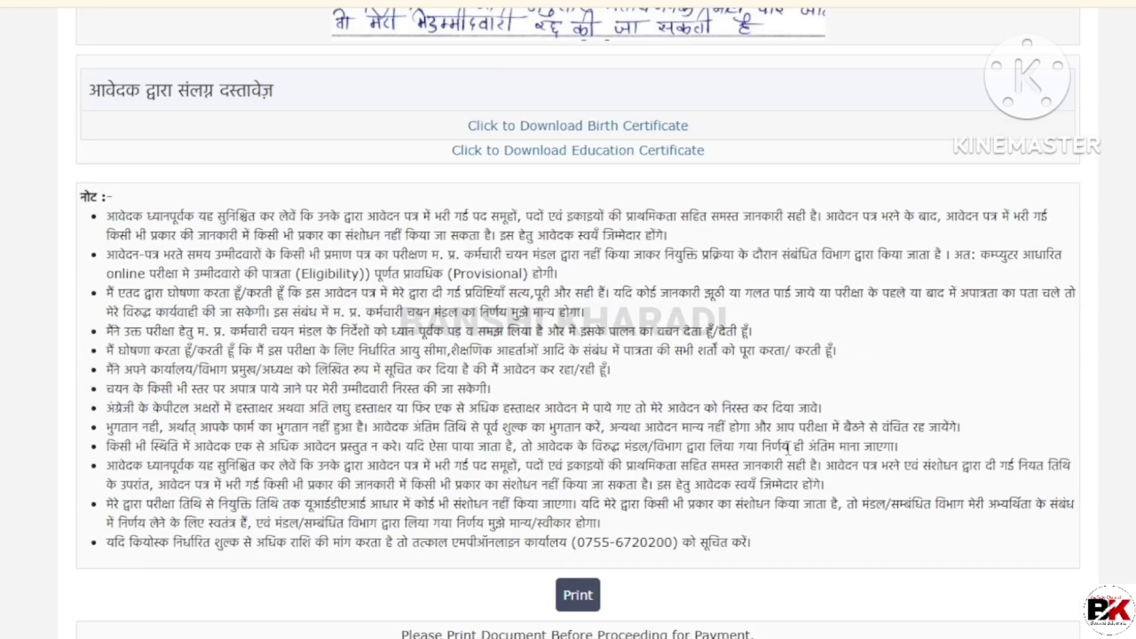
Step: Preview the application printout without printing, then proceed to payment
left_click(590, 593)
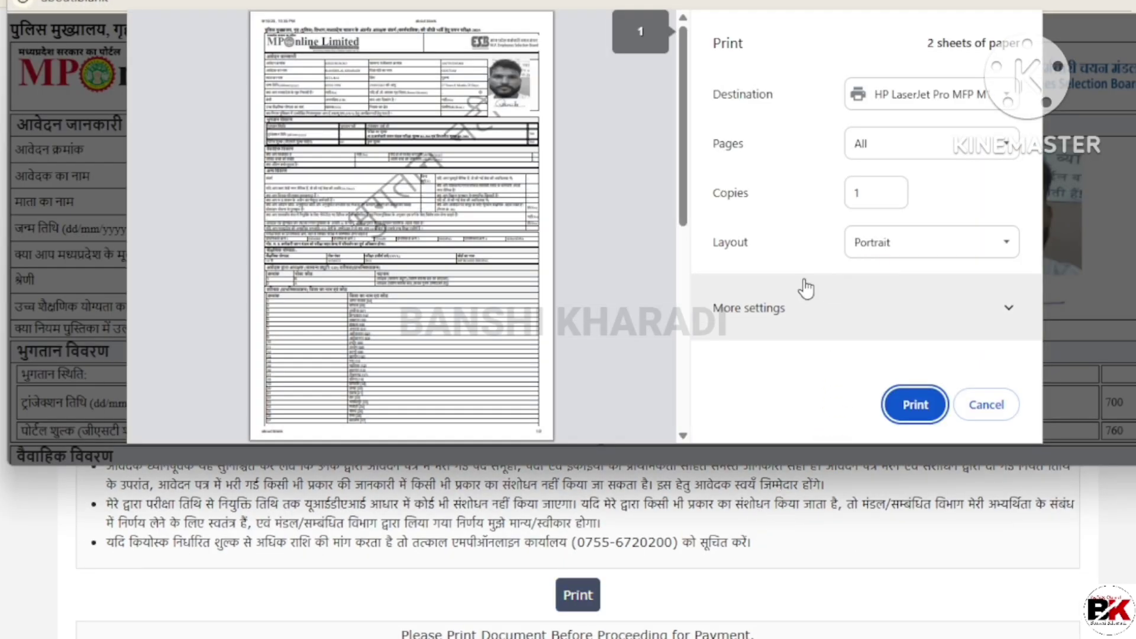
left_click(997, 407)
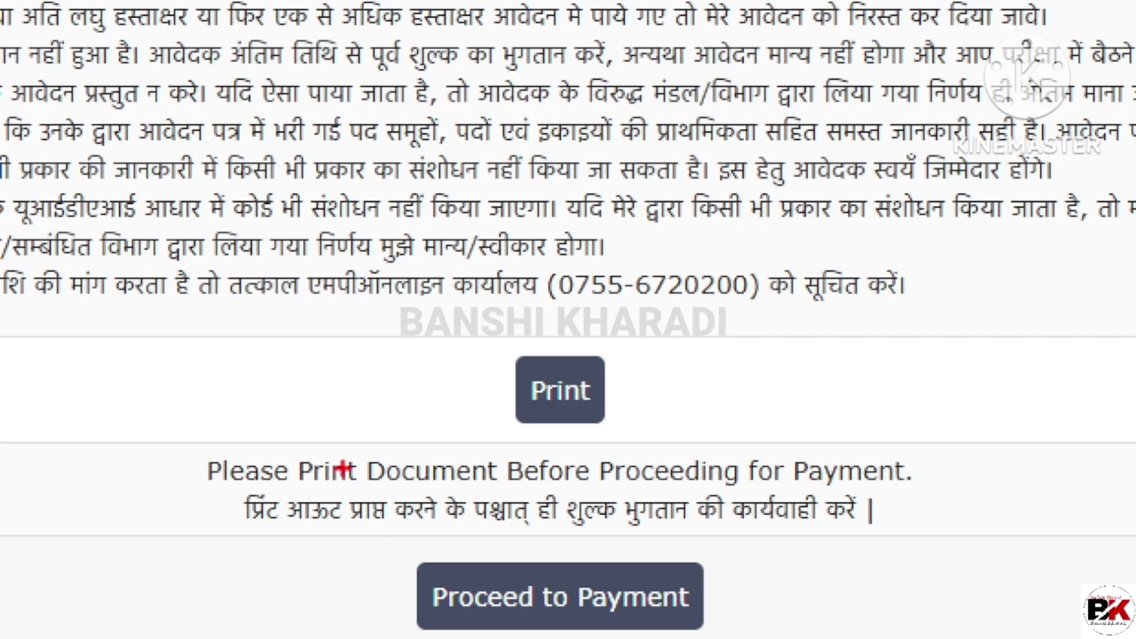
left_click(559, 596)
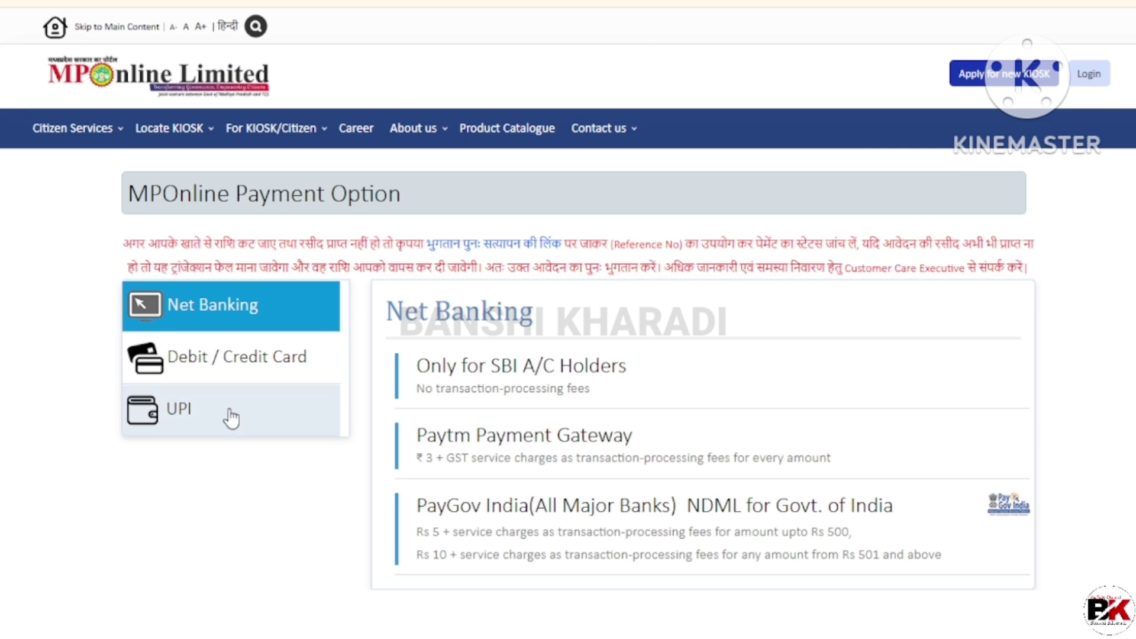
Step: Pay by UPI through PayGov India NDML and acknowledge the transaction reference alert
left_click(231, 418)
left_click(370, 436)
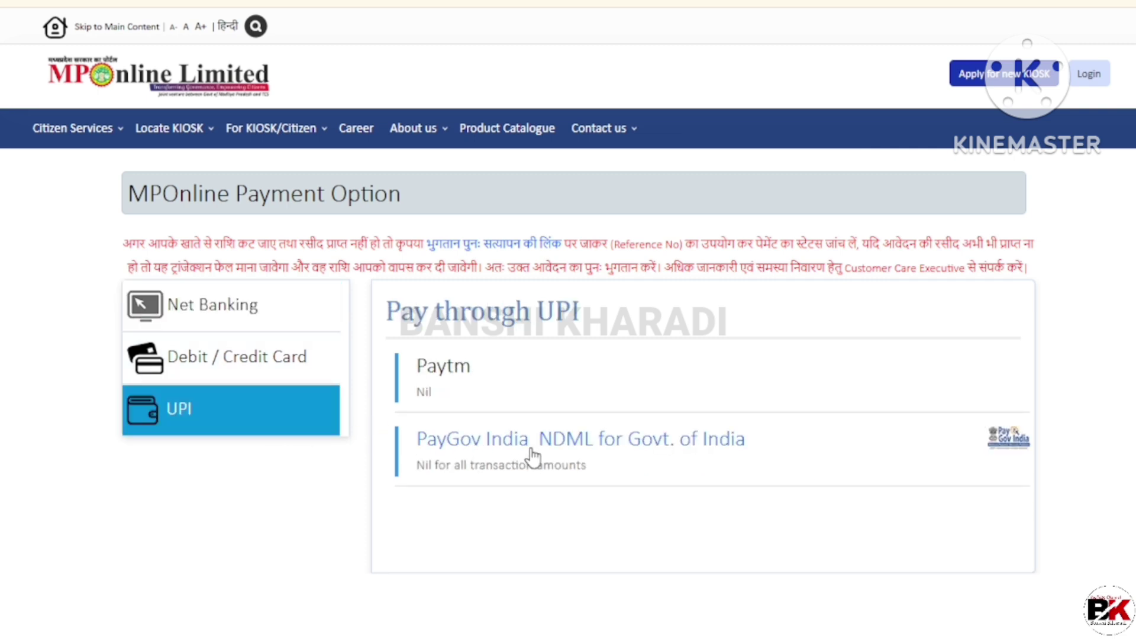
left_click(602, 488)
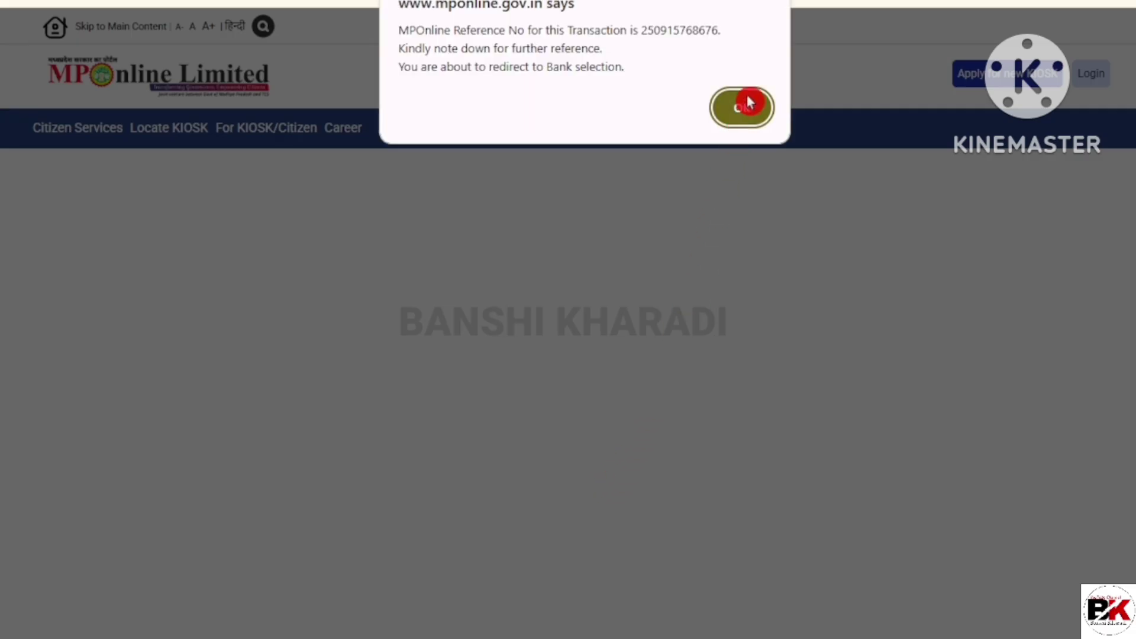
left_click(744, 104)
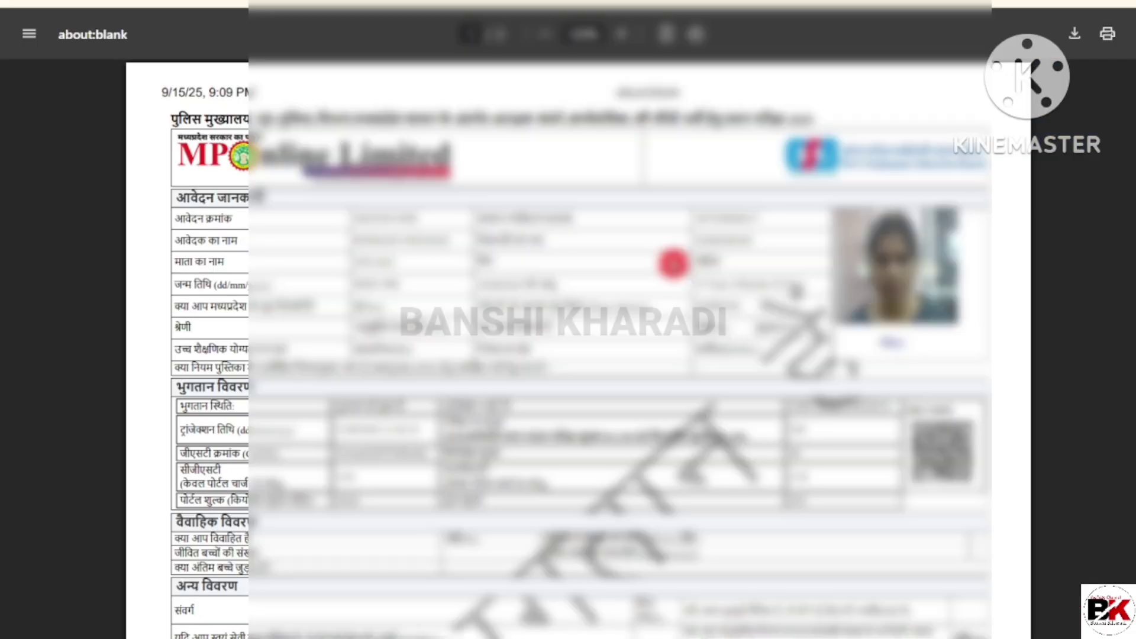
scroll(673, 263, "down", 3)
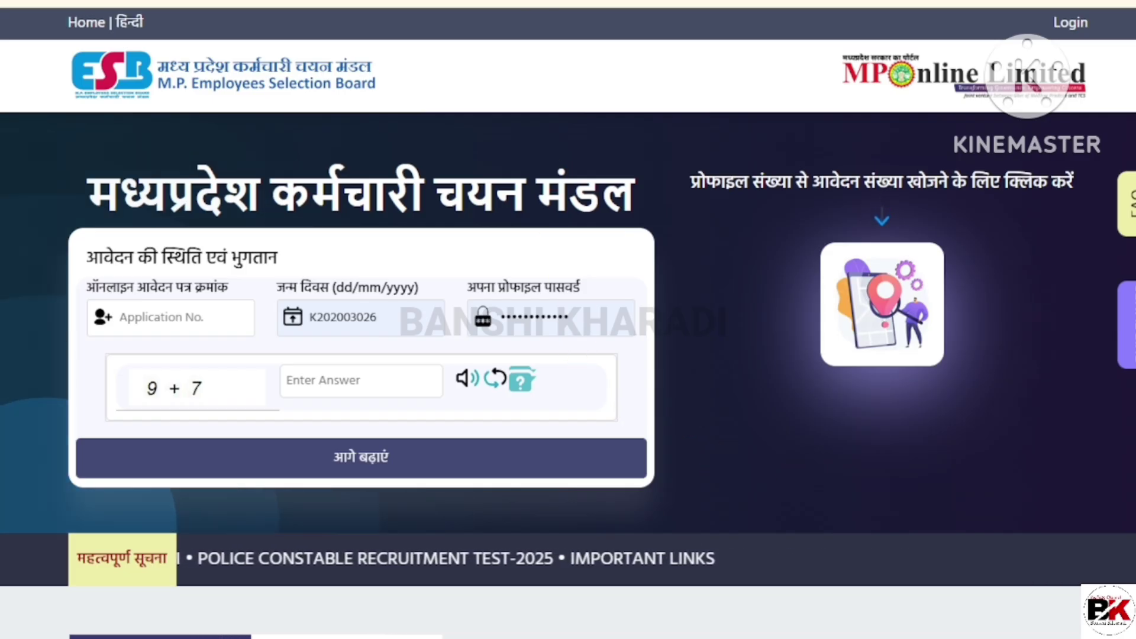
Step: Enter the application number, date of birth and profile password, then move to the captcha answer
left_click(200, 322)
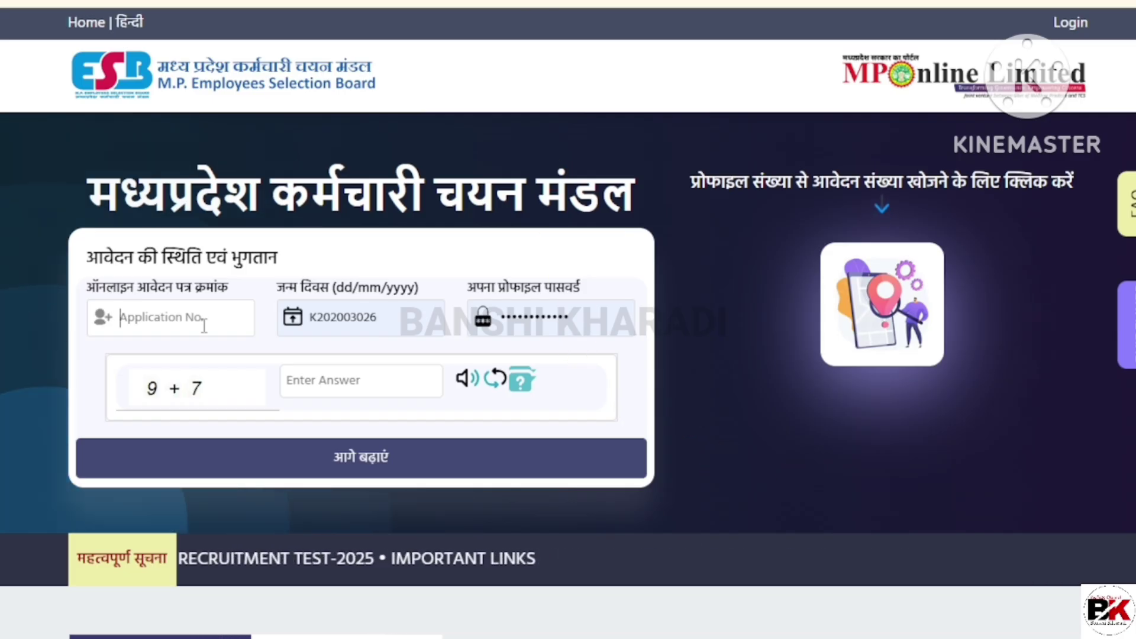
key("ctrl+v")
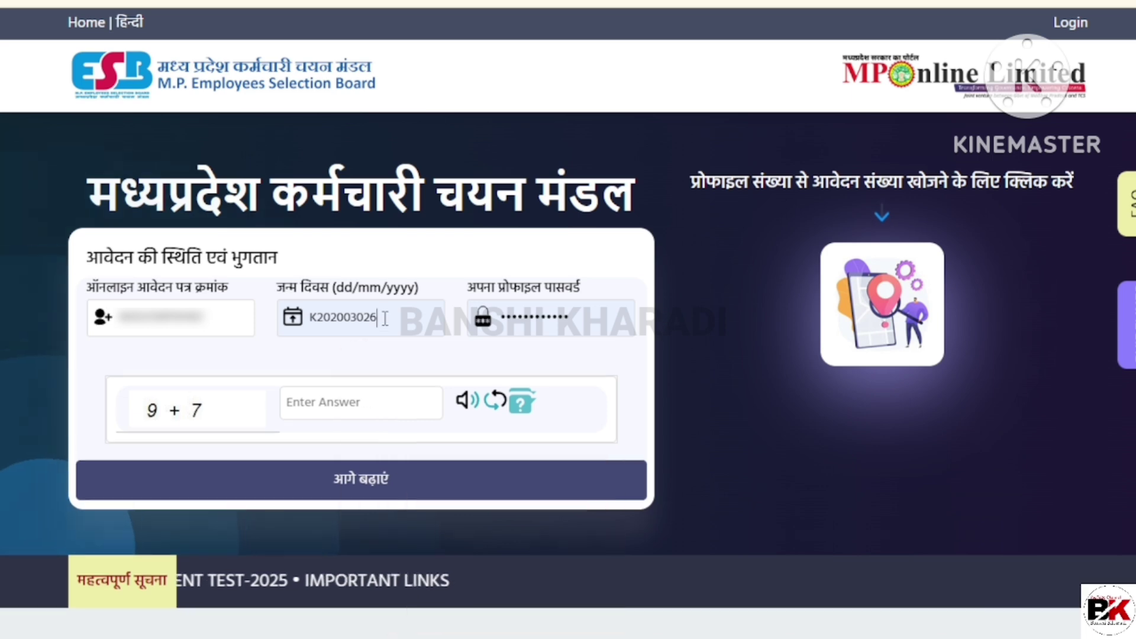
left_click(387, 319)
key("Tab")
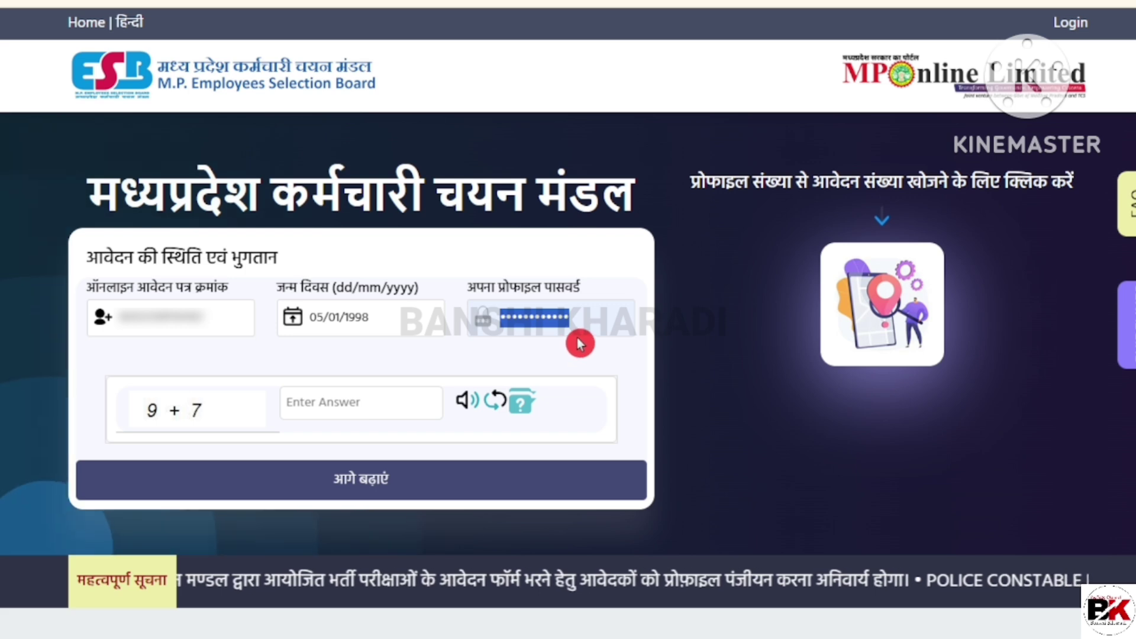
key("BackSpace")
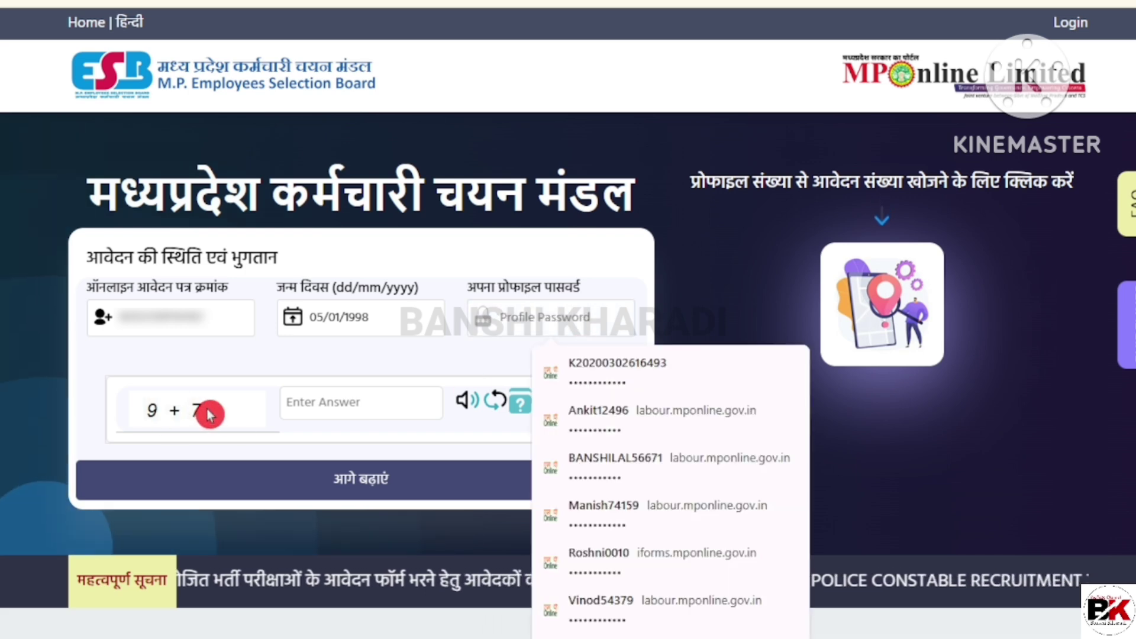
left_click(357, 401)
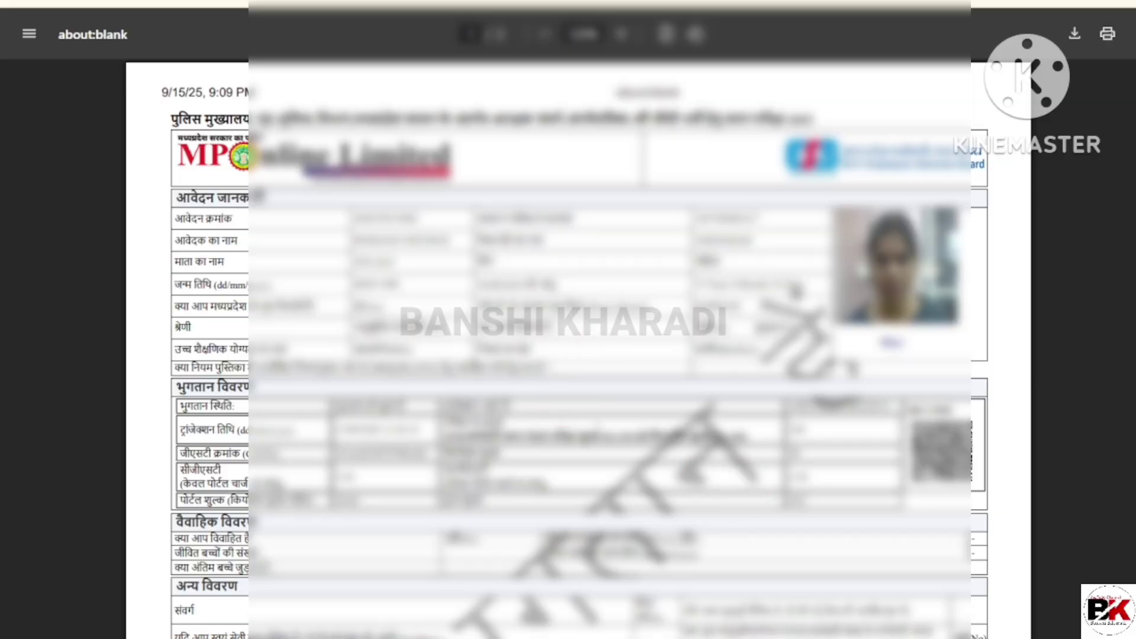
scroll(610, 420, "down", 3)
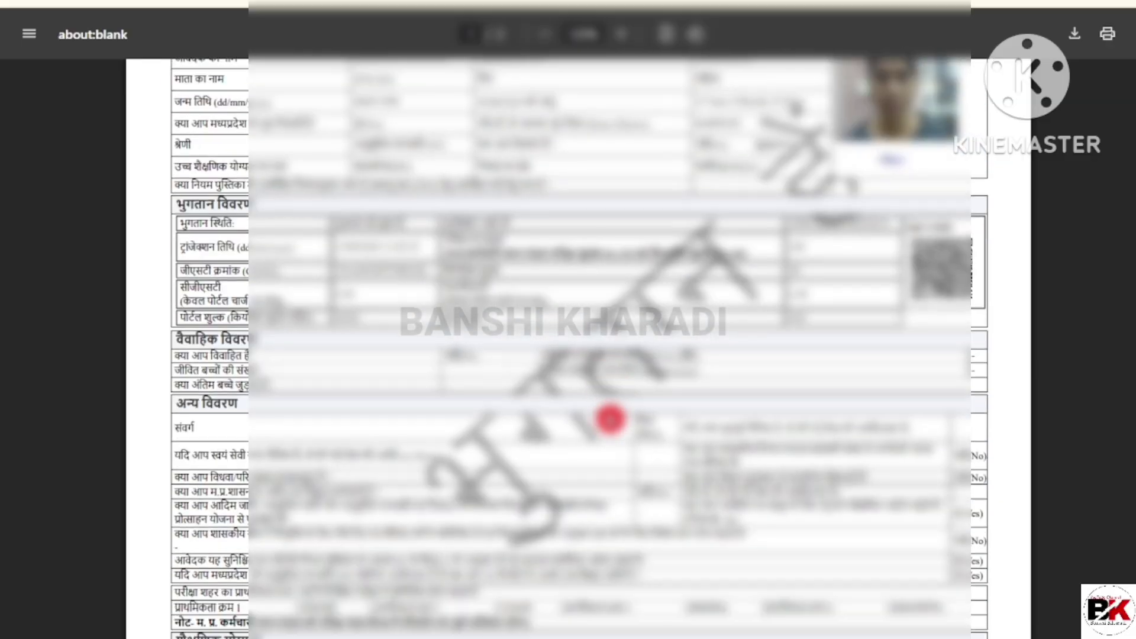